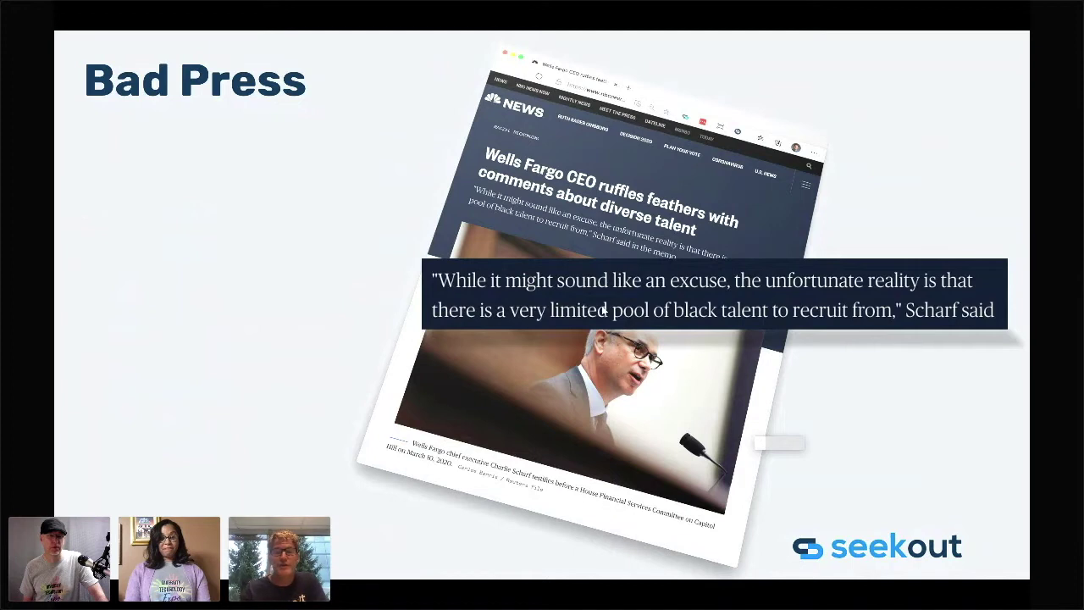
pyautogui.press('Right')
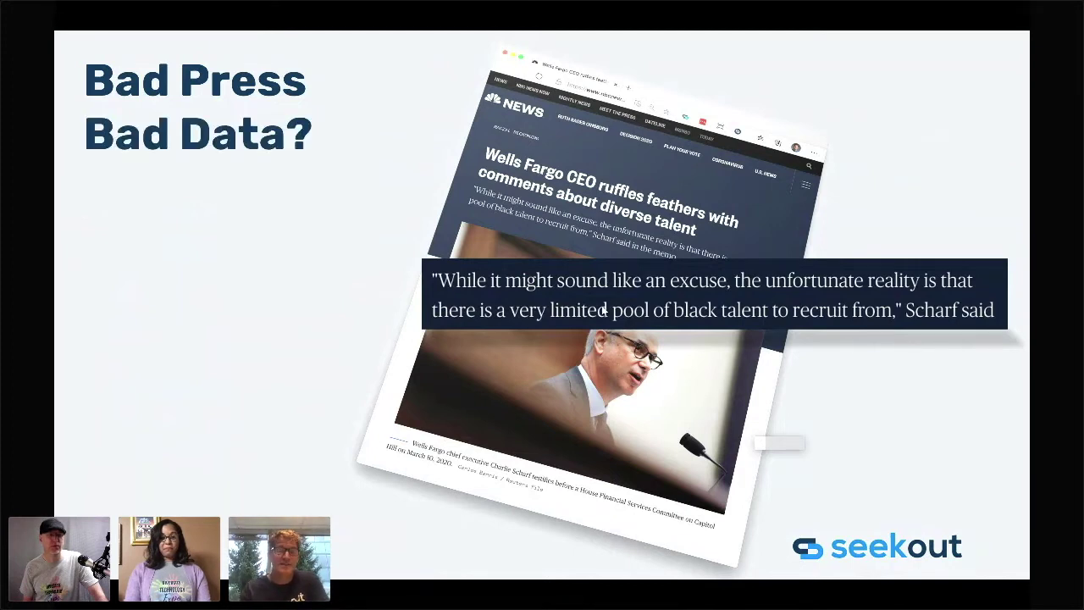
pyautogui.press('Right')
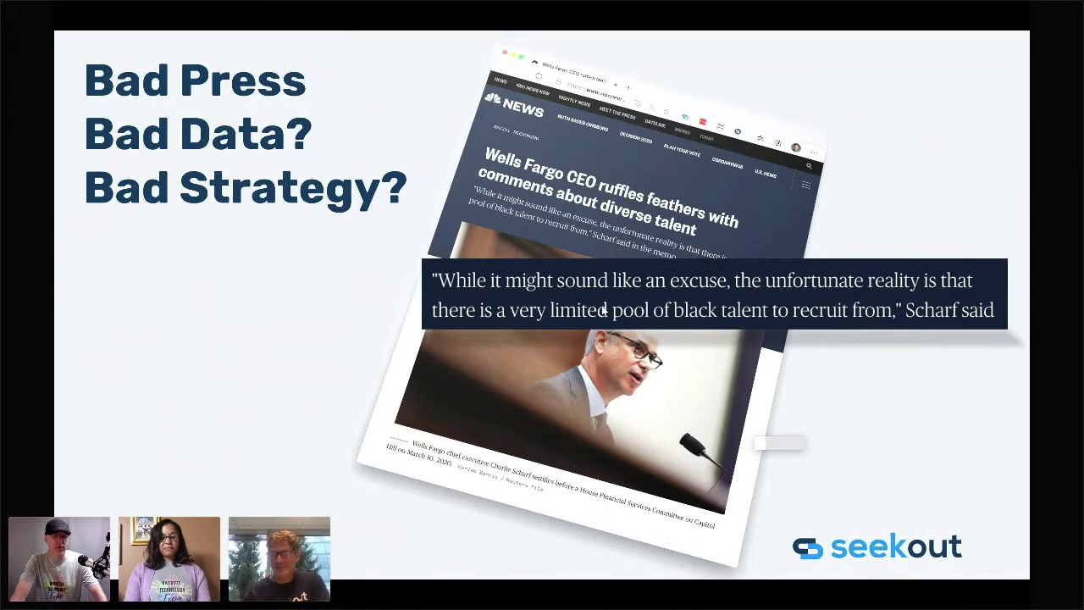
pyautogui.press('Right')
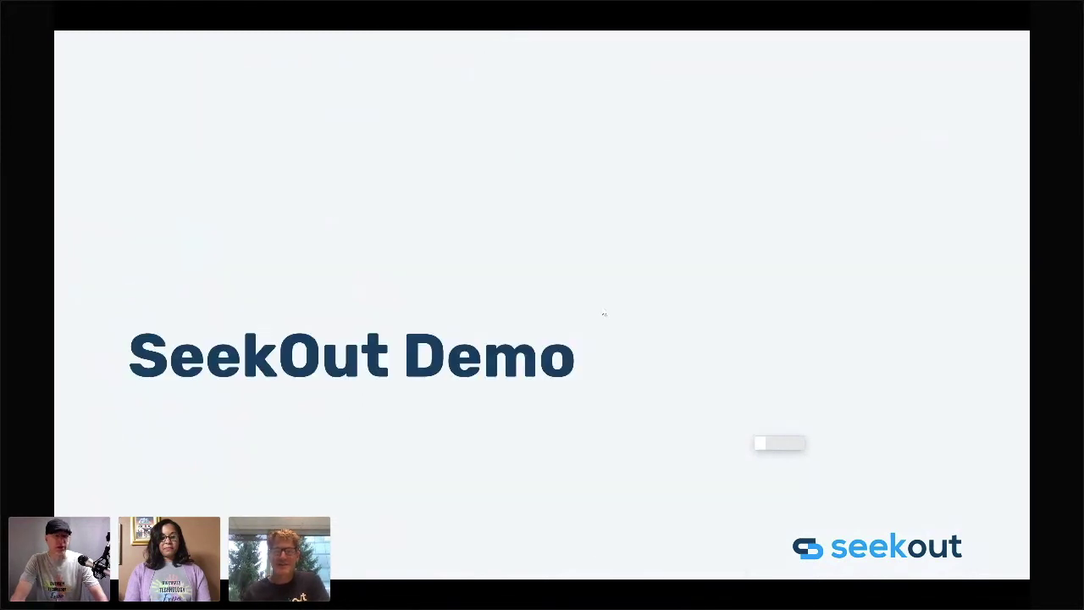
pyautogui.press('Right')
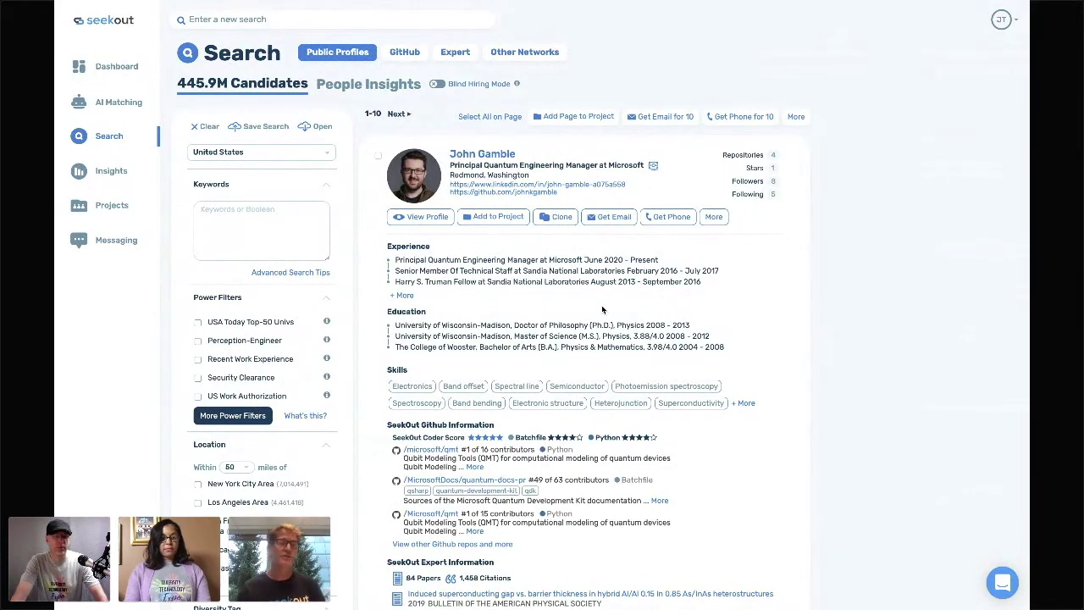
# Step: Filter the United States candidate search by the SaaS or Cloud Sales power filter and the Boston Area location
pyautogui.click(239, 414)
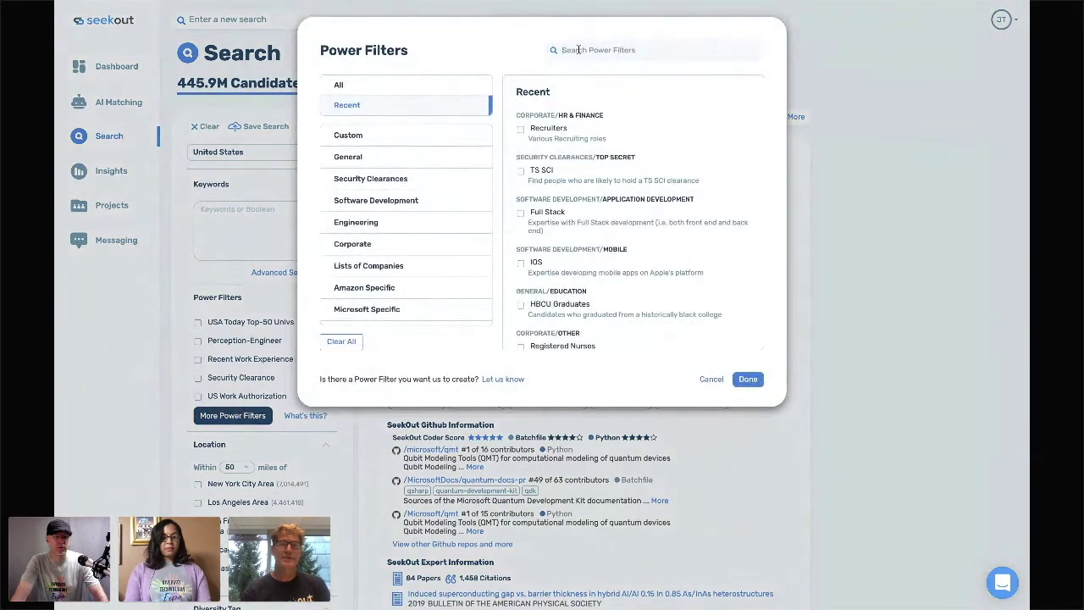
pyautogui.click(578, 50)
pyautogui.write('saa')
pyautogui.click(522, 111)
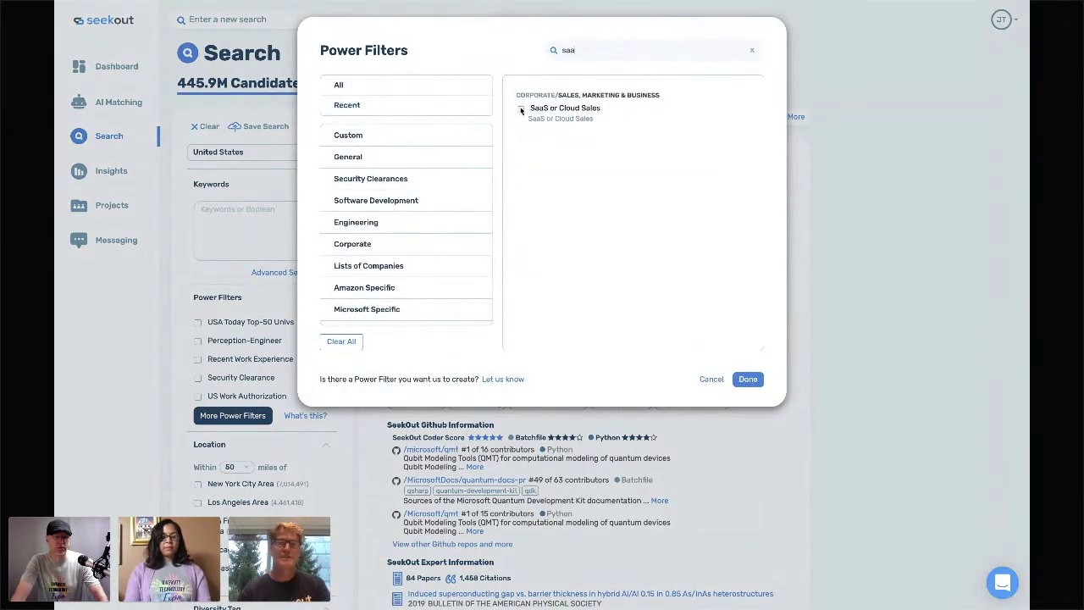
pyautogui.click(748, 379)
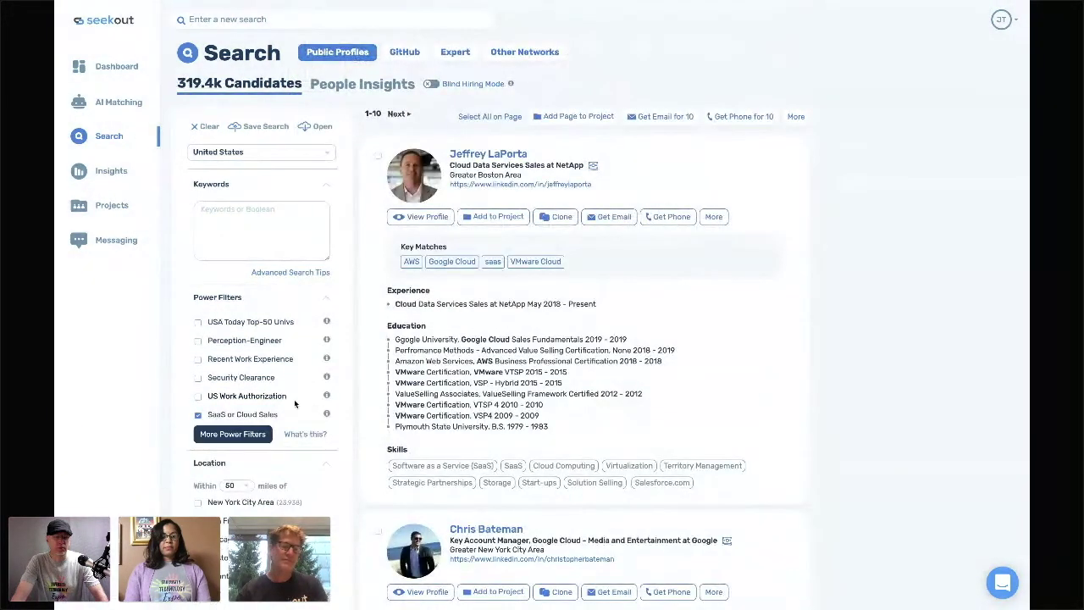
pyautogui.scroll(-1, 294, 404)
pyautogui.click(198, 482)
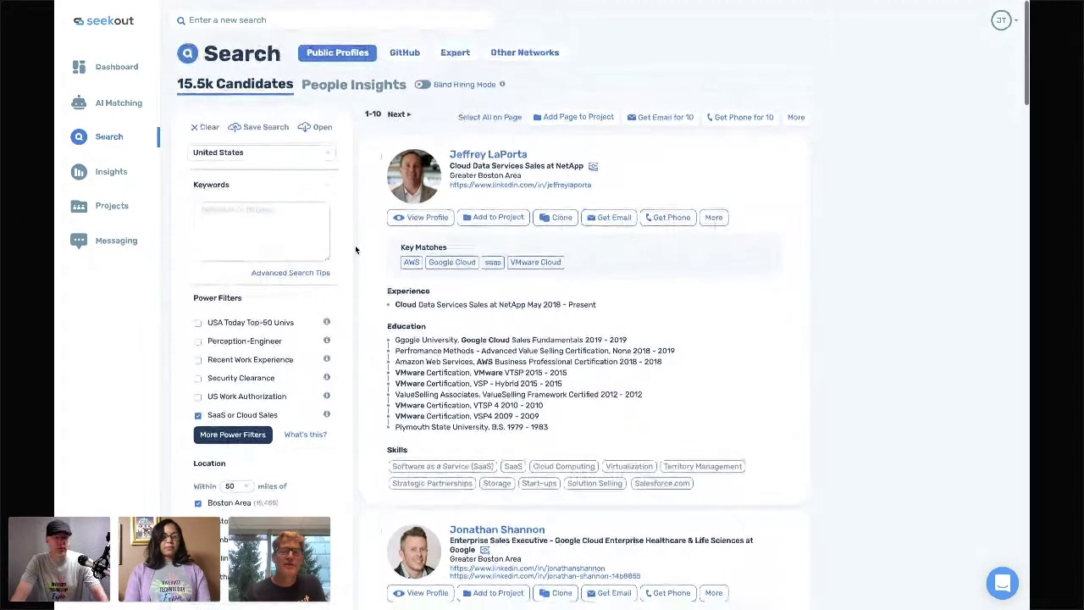
# Step: View the People Insights for these candidates and narrow them to Female from the Diversity Tag chart
pyautogui.click(350, 94)
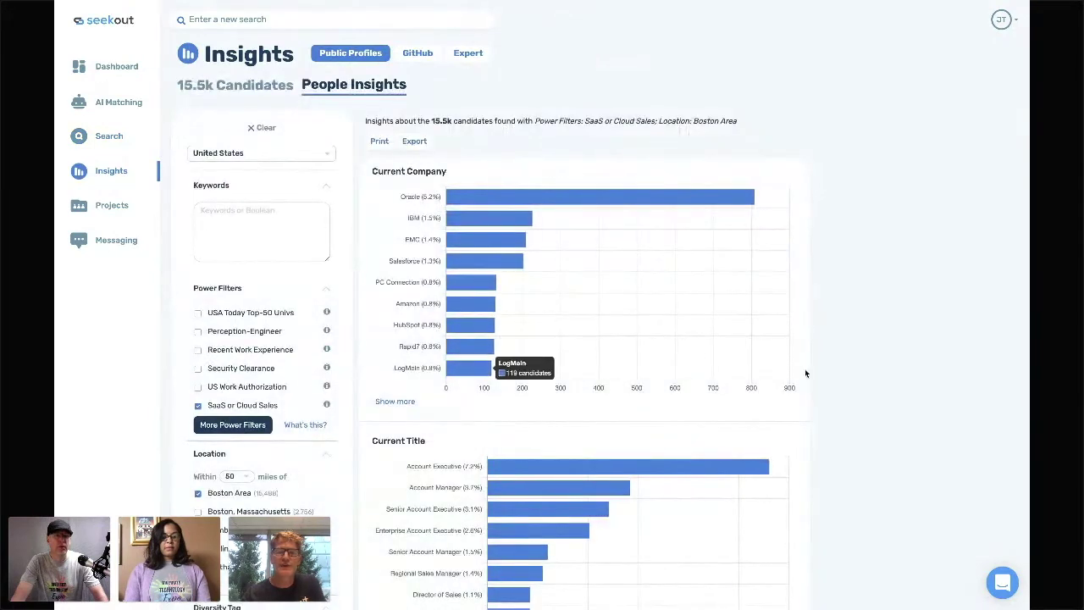
pyautogui.scroll(-4, 811, 370)
pyautogui.scroll(-6, 811, 370)
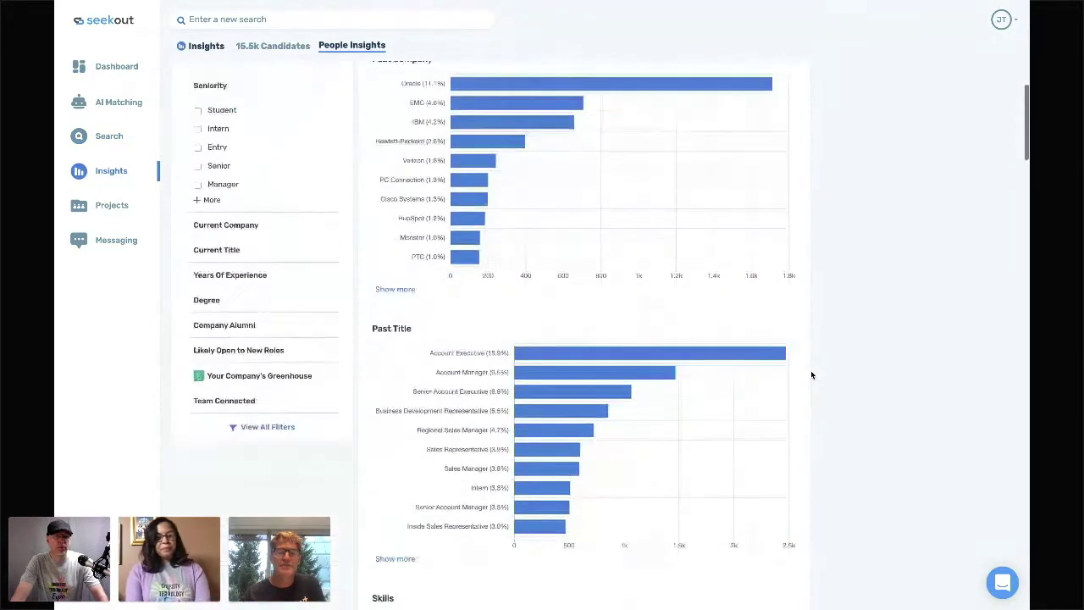
pyautogui.scroll(-8, 809, 356)
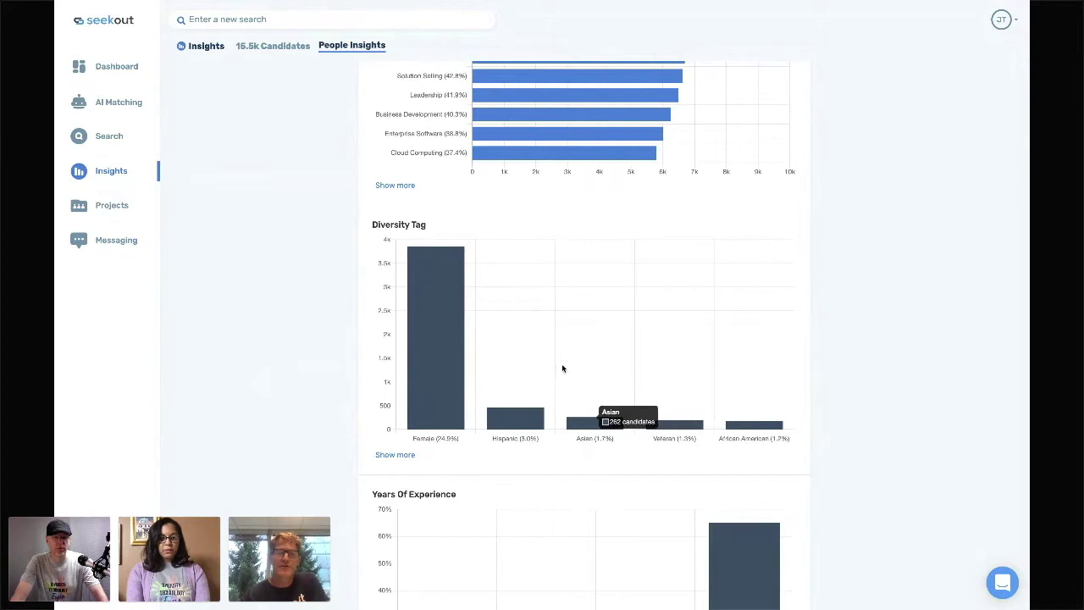
pyautogui.moveTo(437, 364)
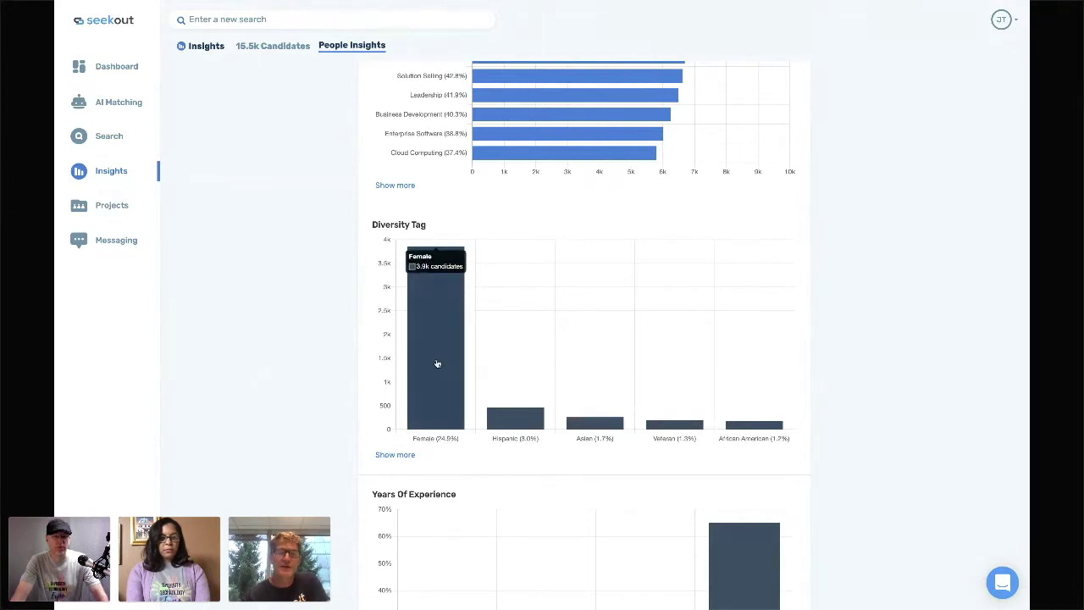
pyautogui.click(437, 364)
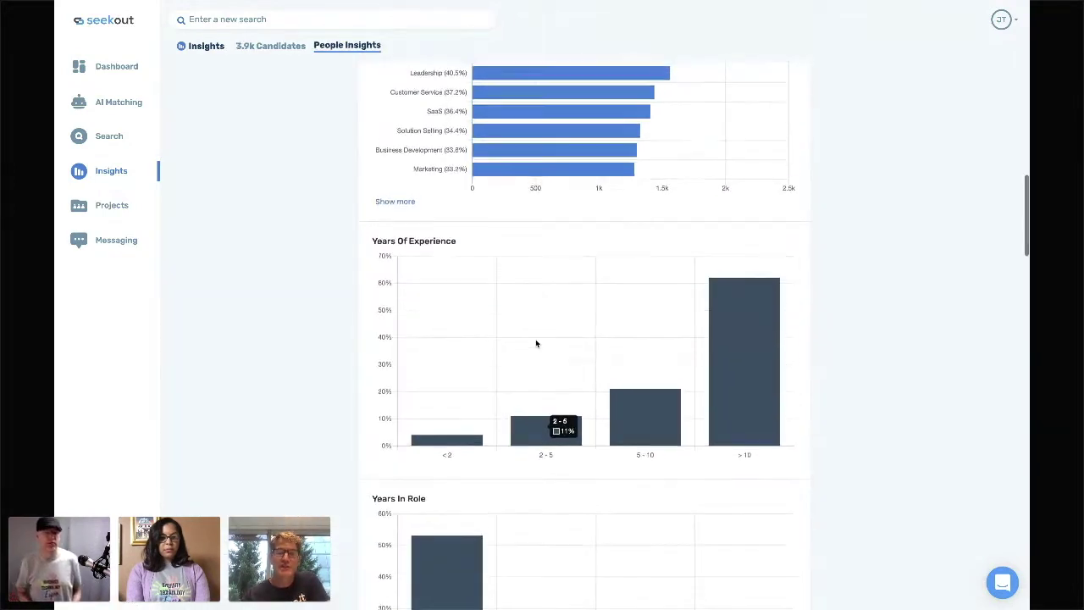
# Step: Return to the candidate list, remove the Female diversity tag filter and apply Black or African American instead
pyautogui.scroll(15, 536, 343)
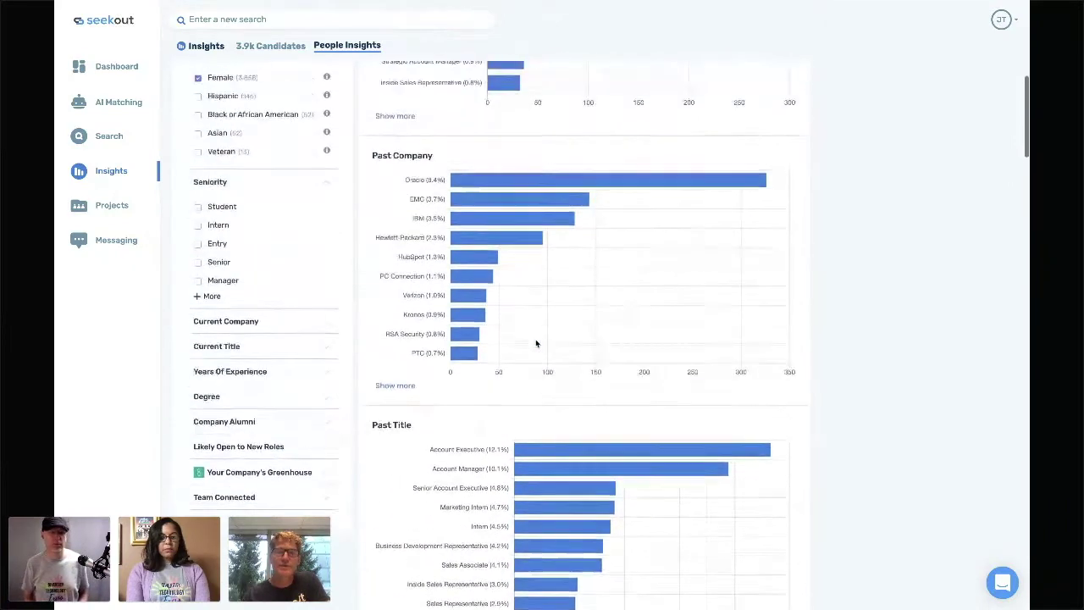
pyautogui.scroll(10, 536, 343)
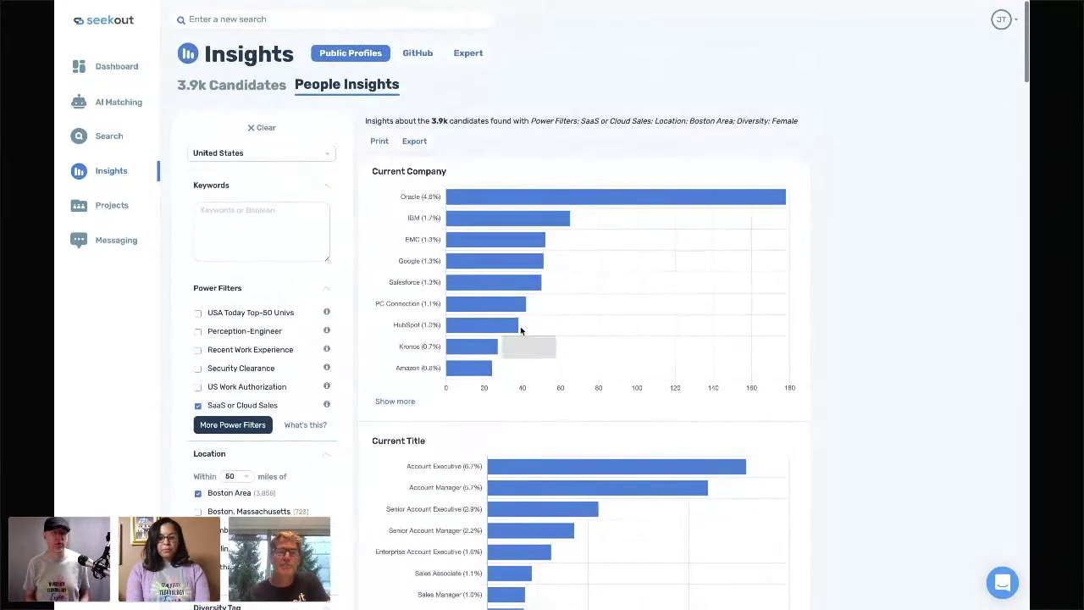
pyautogui.click(230, 85)
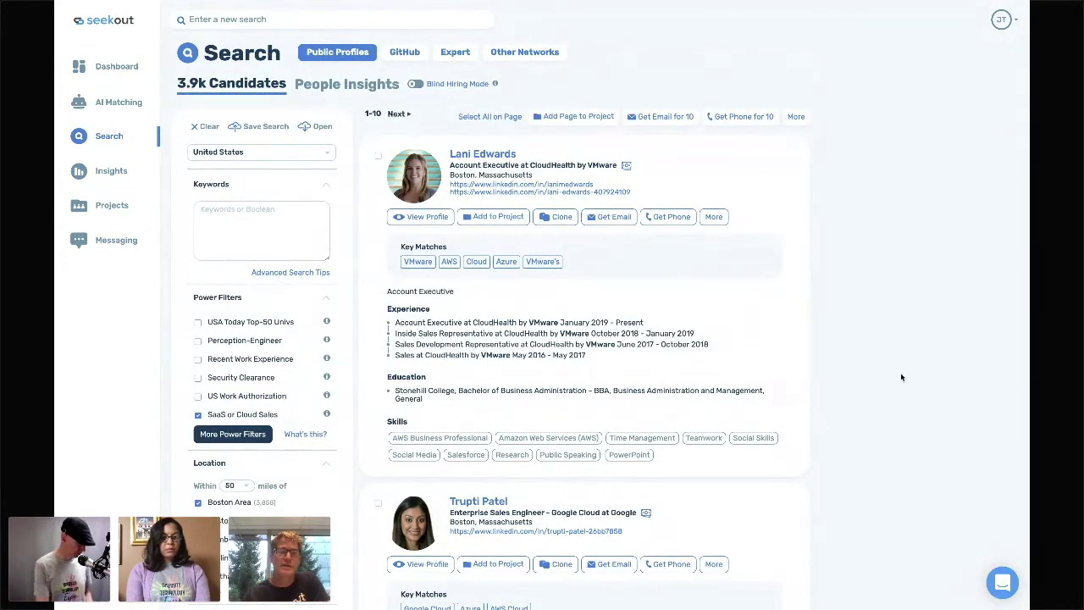
pyautogui.scroll(-1, 901, 377)
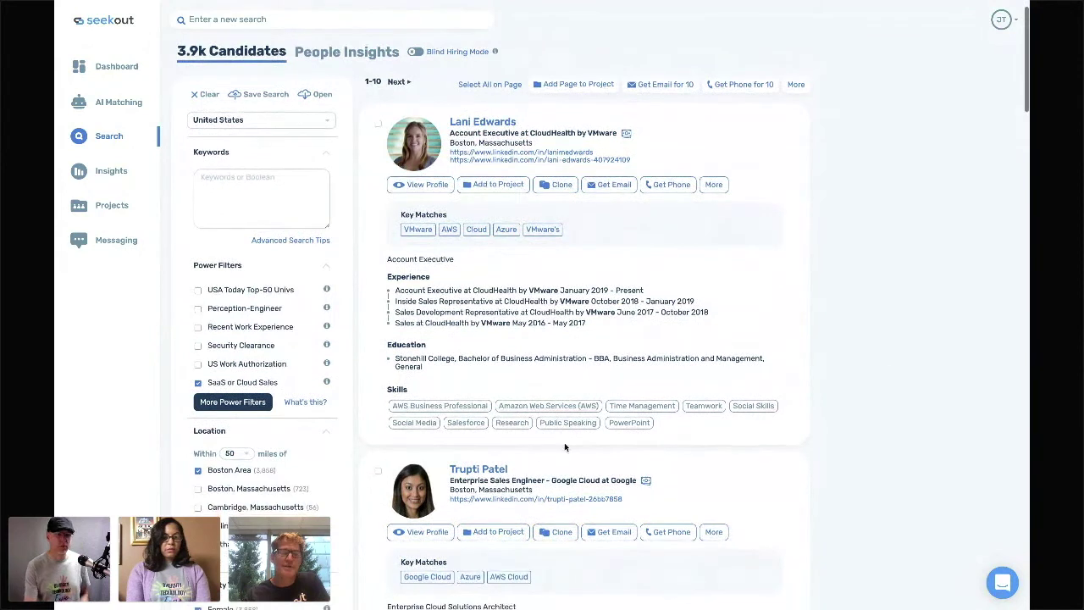
pyautogui.scroll(-2, 565, 446)
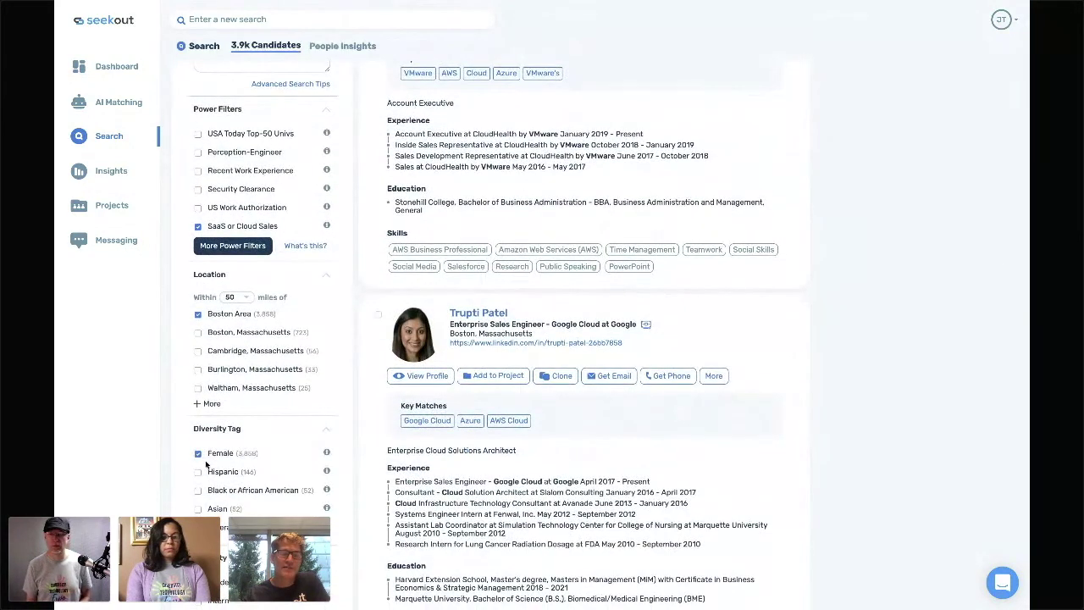
pyautogui.click(197, 454)
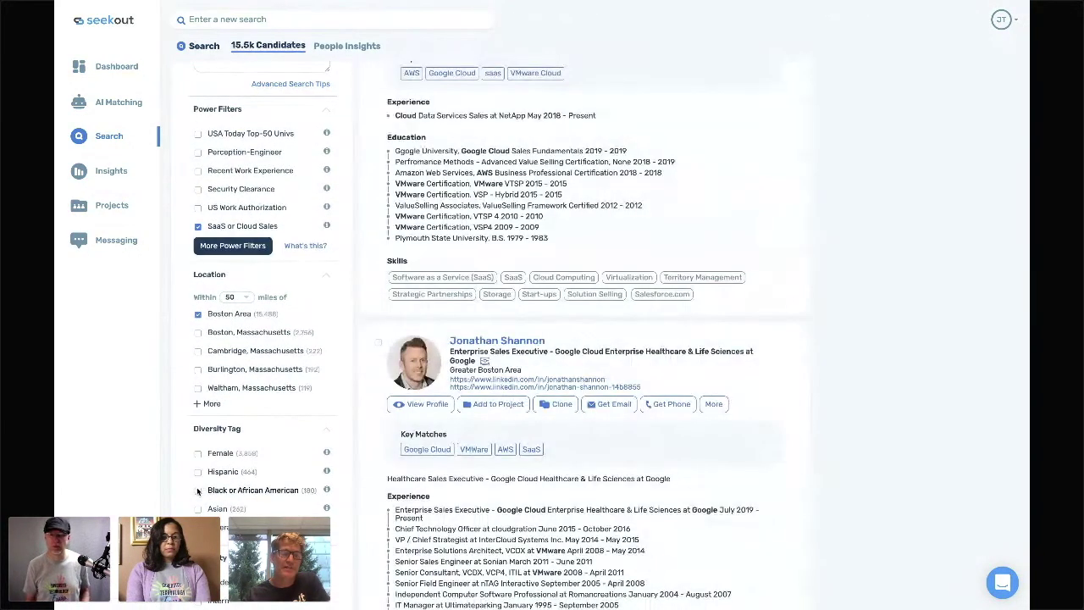
pyautogui.click(198, 490)
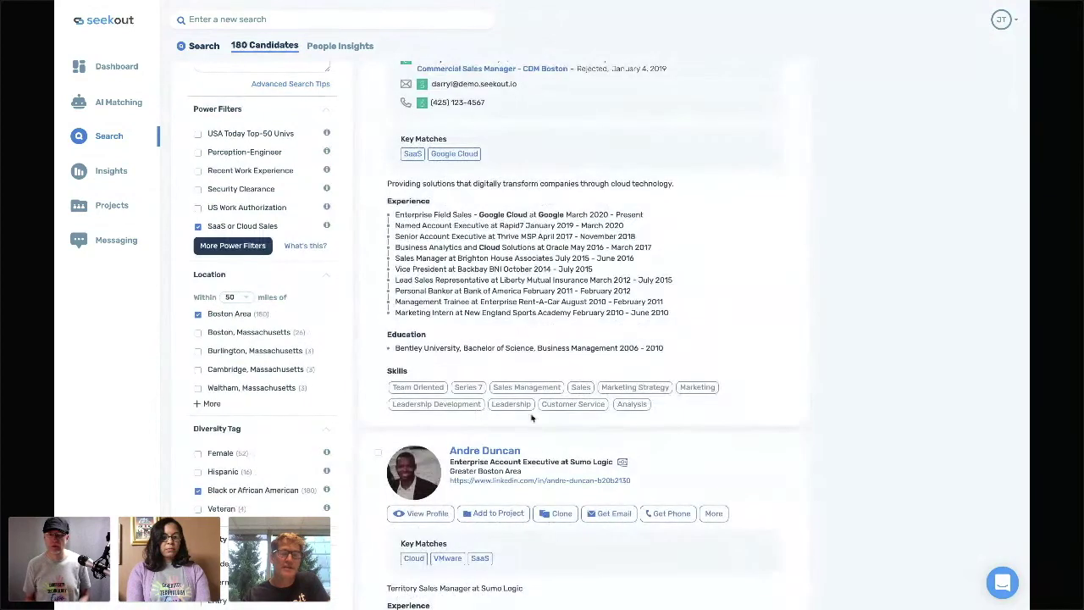
# Step: Look over the first matching candidates' profiles and clear all filters from the search
pyautogui.scroll(2, 693, 375)
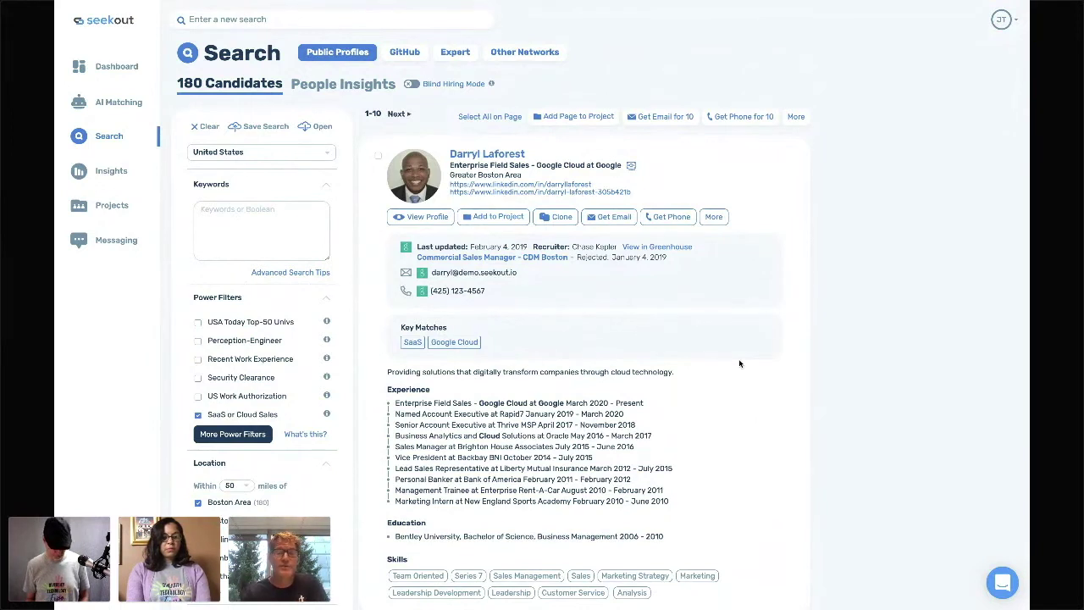
pyautogui.scroll(-1, 739, 363)
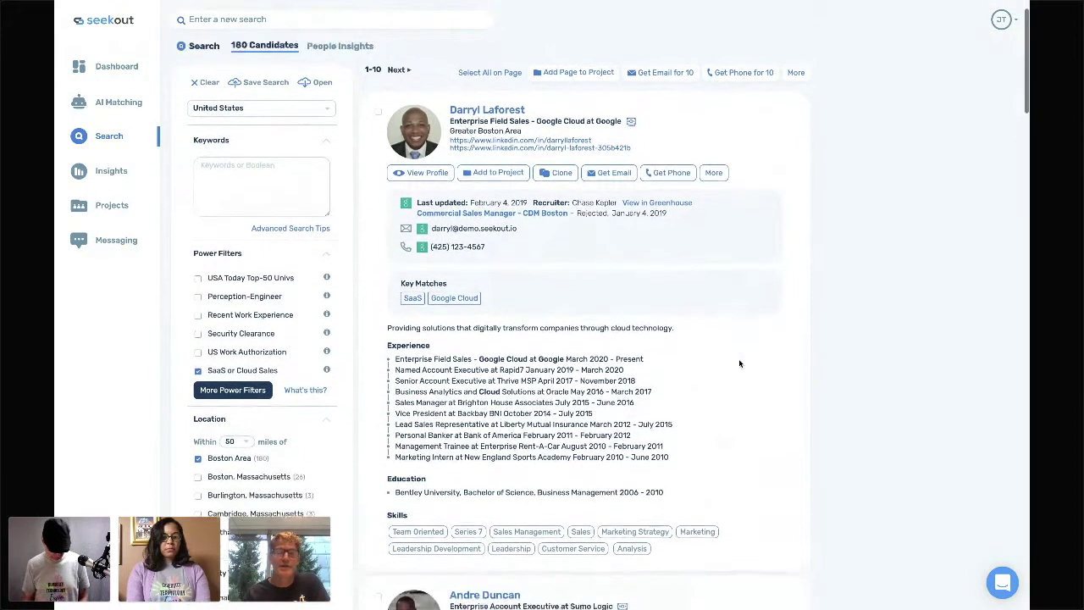
pyautogui.scroll(-2, 739, 364)
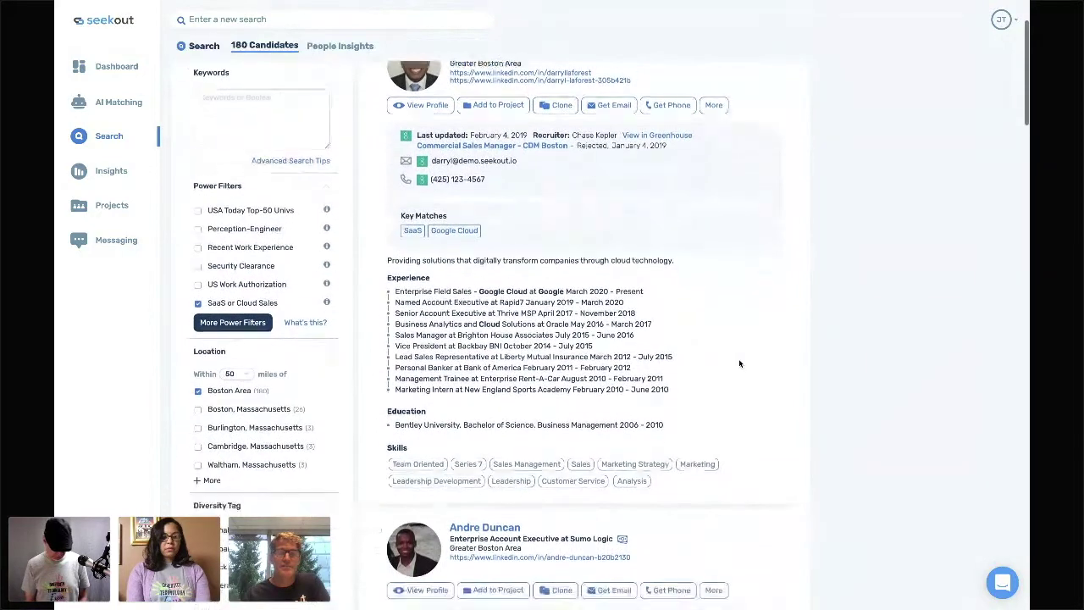
pyautogui.scroll(-1, 739, 364)
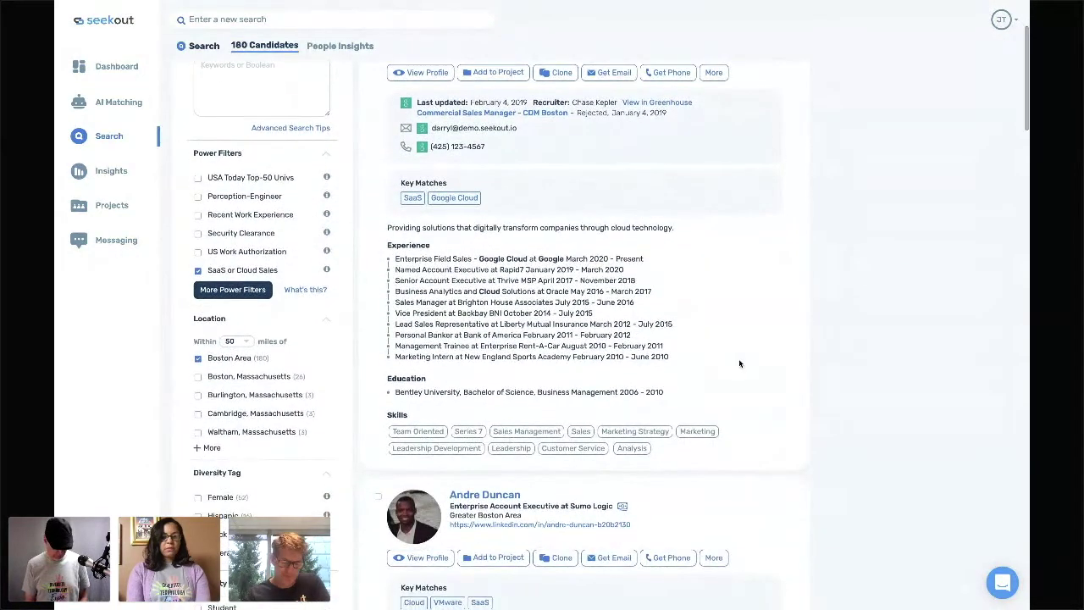
pyautogui.scroll(3, 739, 364)
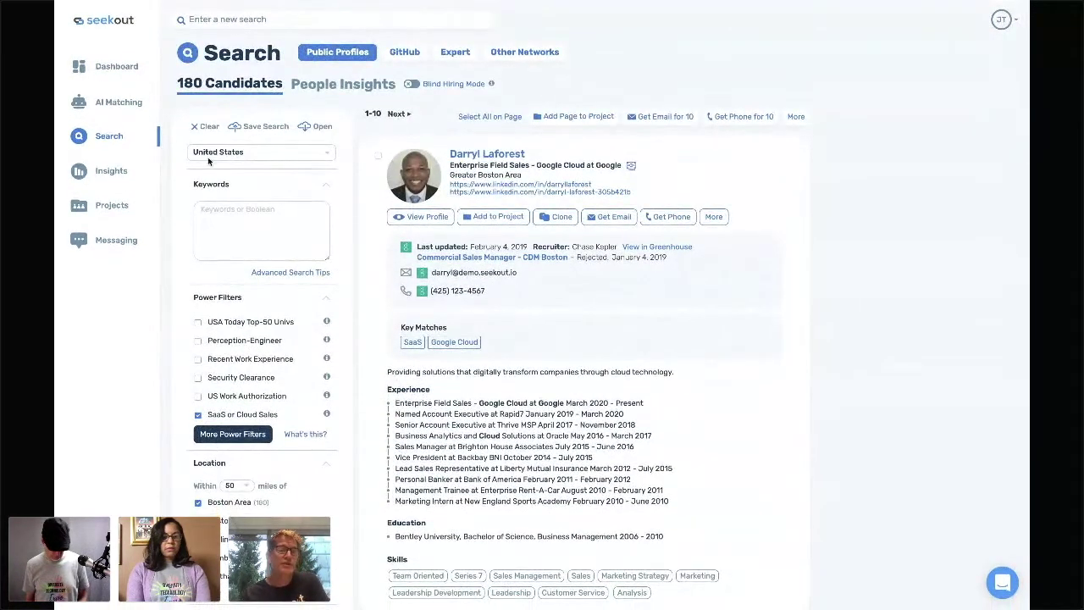
pyautogui.click(200, 127)
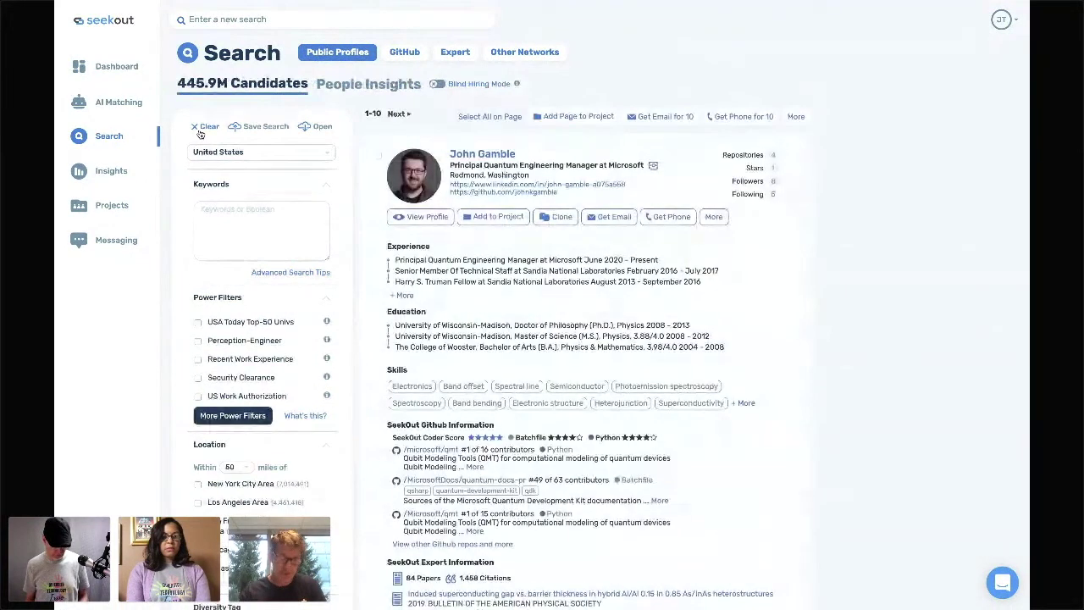
# Step: Find the Android power filter under mobile software development and apply it to the candidate search
pyautogui.click(213, 417)
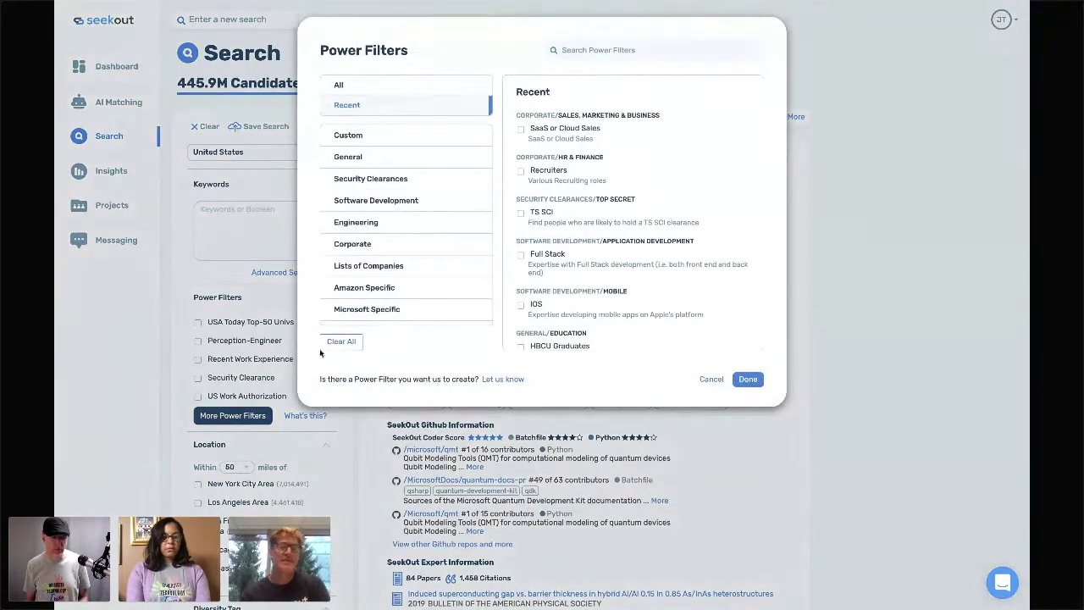
pyautogui.click(595, 50)
pyautogui.write('ain')
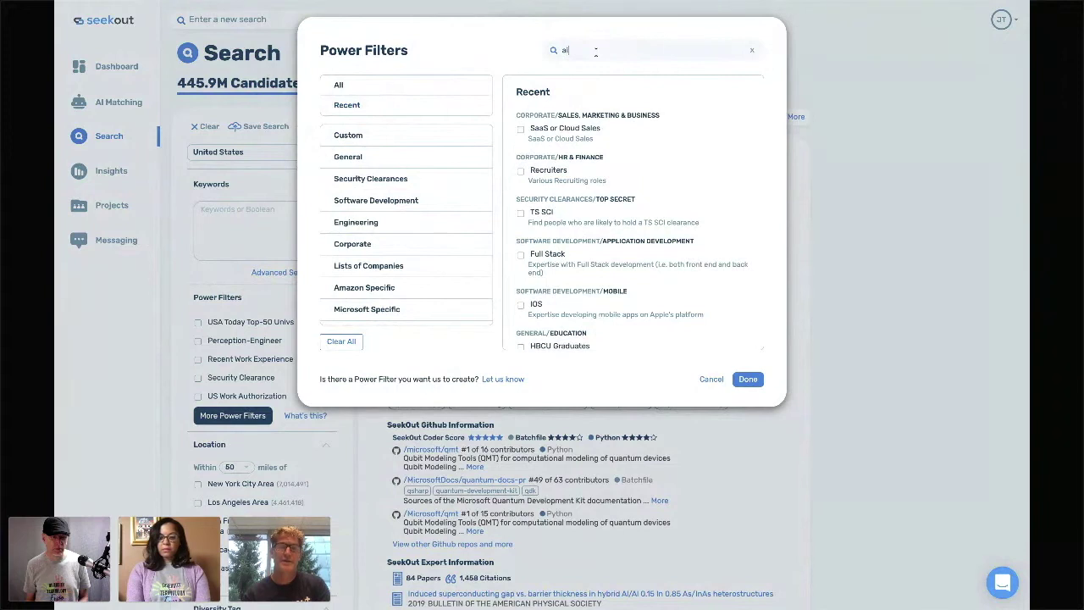
pyautogui.press('BackSpace')
pyautogui.press('BackSpace')
pyautogui.write('ndr')
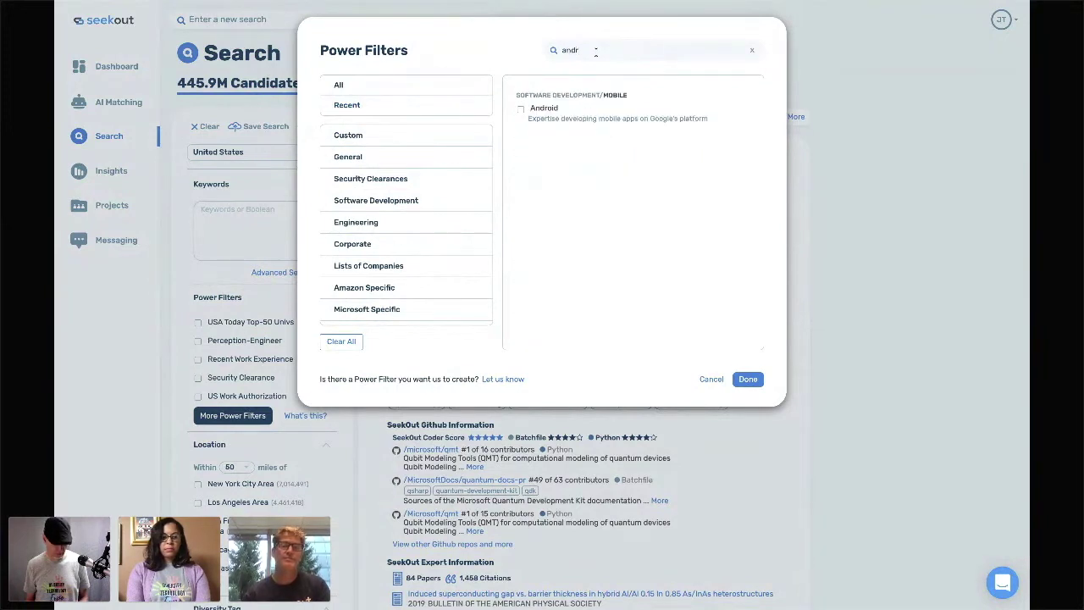
pyautogui.click(534, 108)
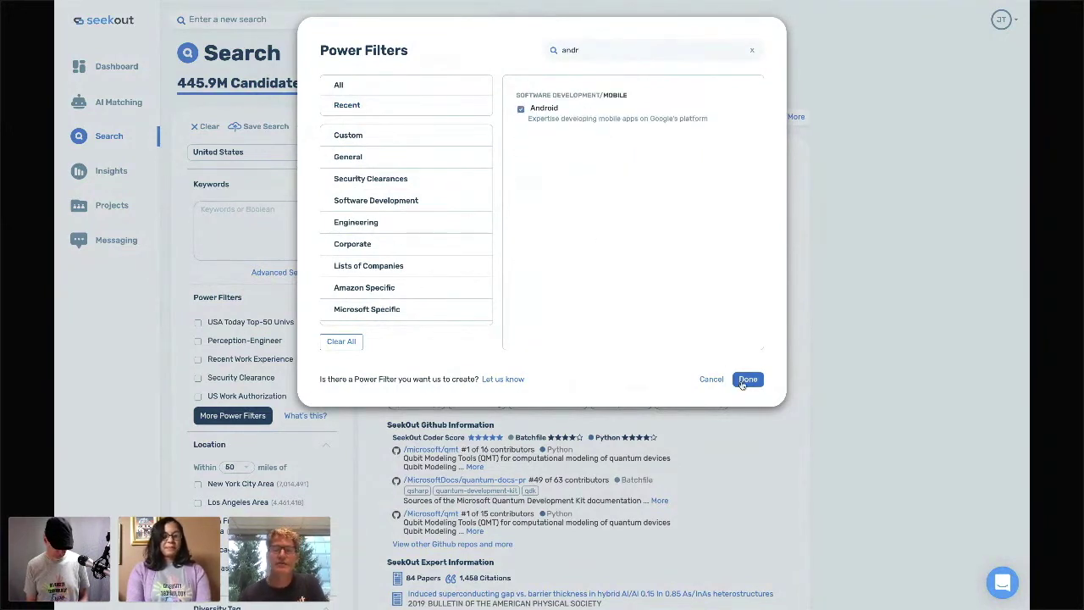
pyautogui.click(745, 381)
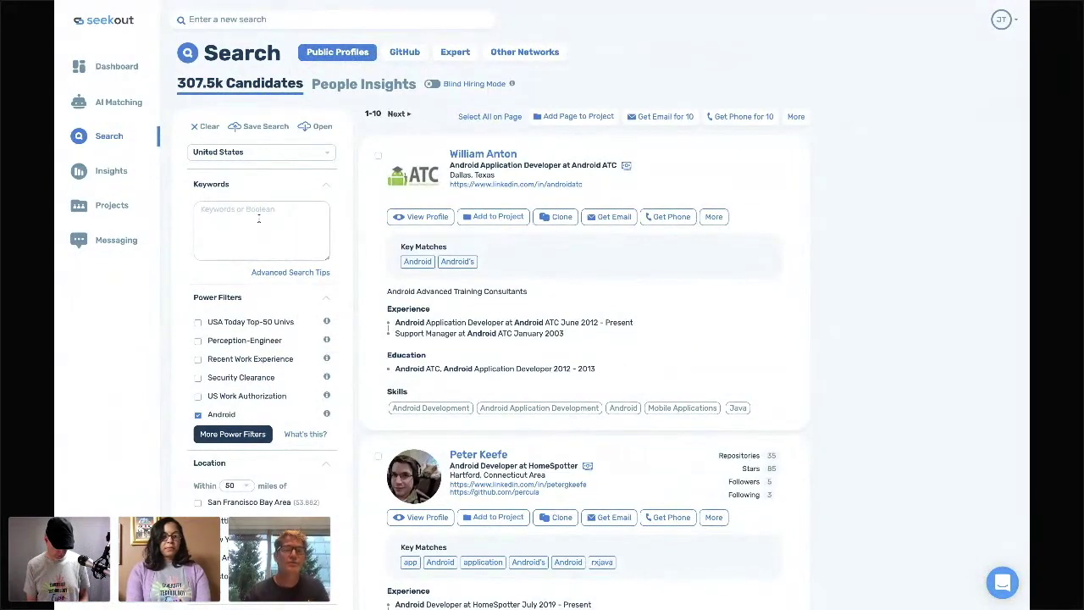
# Step: Expand the location options and limit the Android candidates to the Dallas/Fort Worth Area
pyautogui.scroll(-3, 237, 254)
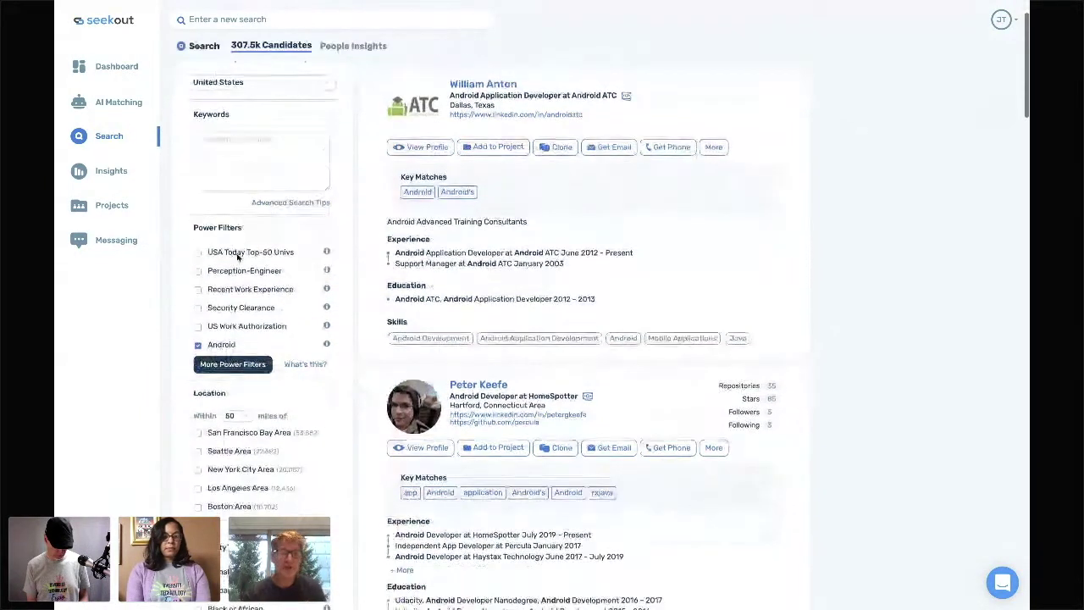
pyautogui.click(210, 399)
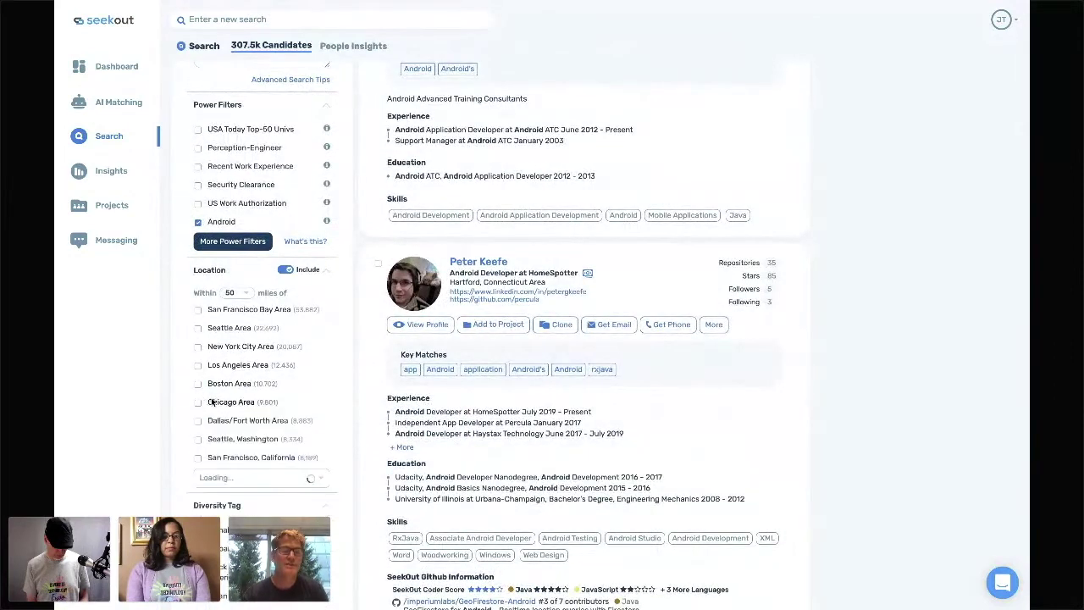
pyautogui.click(198, 421)
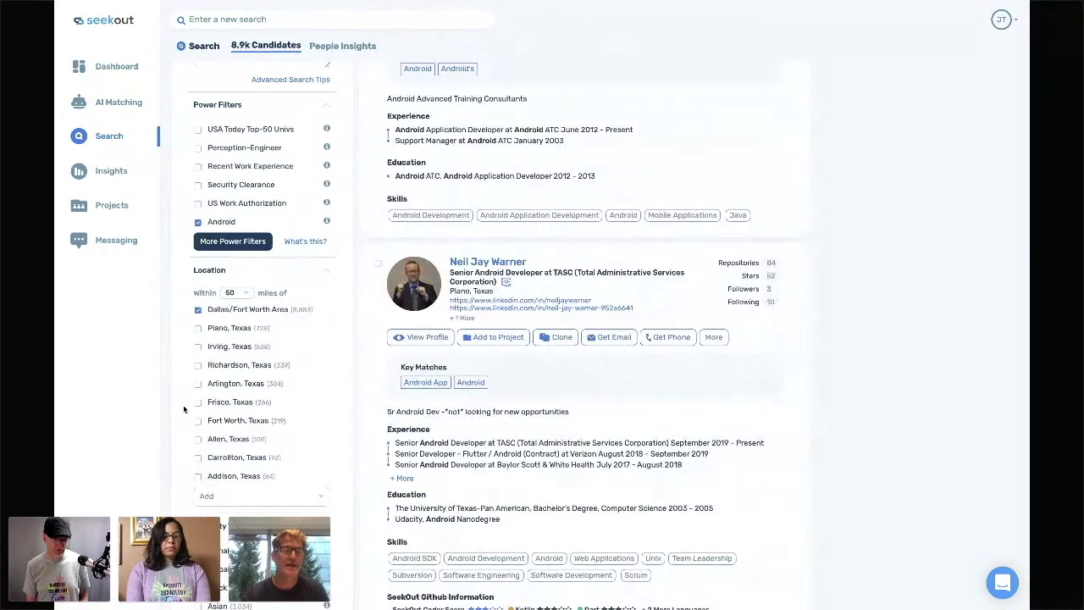
pyautogui.scroll(3, 185, 391)
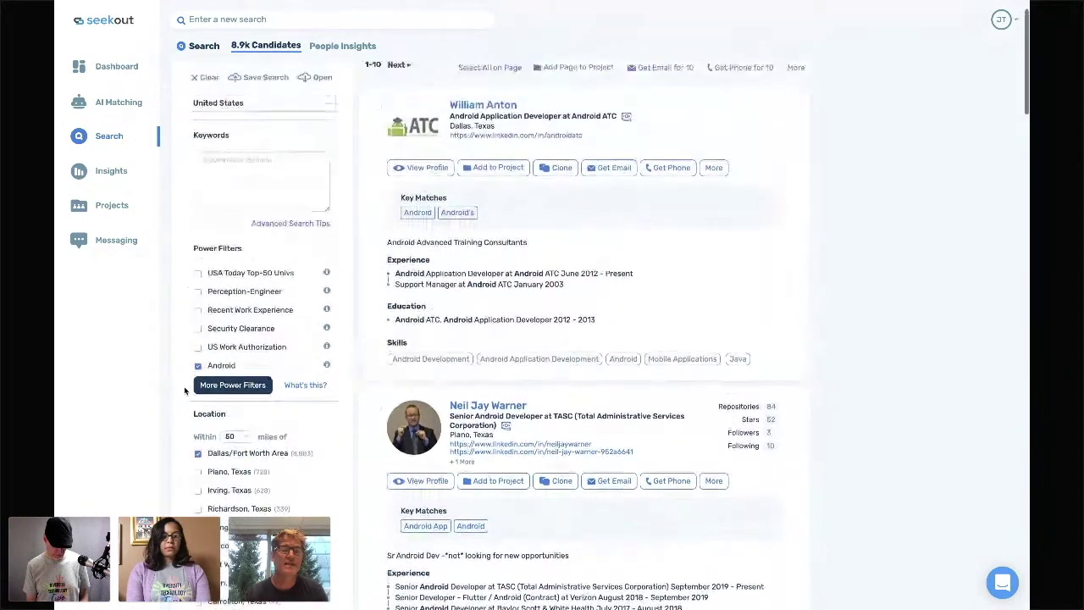
# Step: Apply the Hispanic diversity tag to the Dallas/Fort Worth Android search and look over the matching candidates' profiles
pyautogui.scroll(-5, 185, 390)
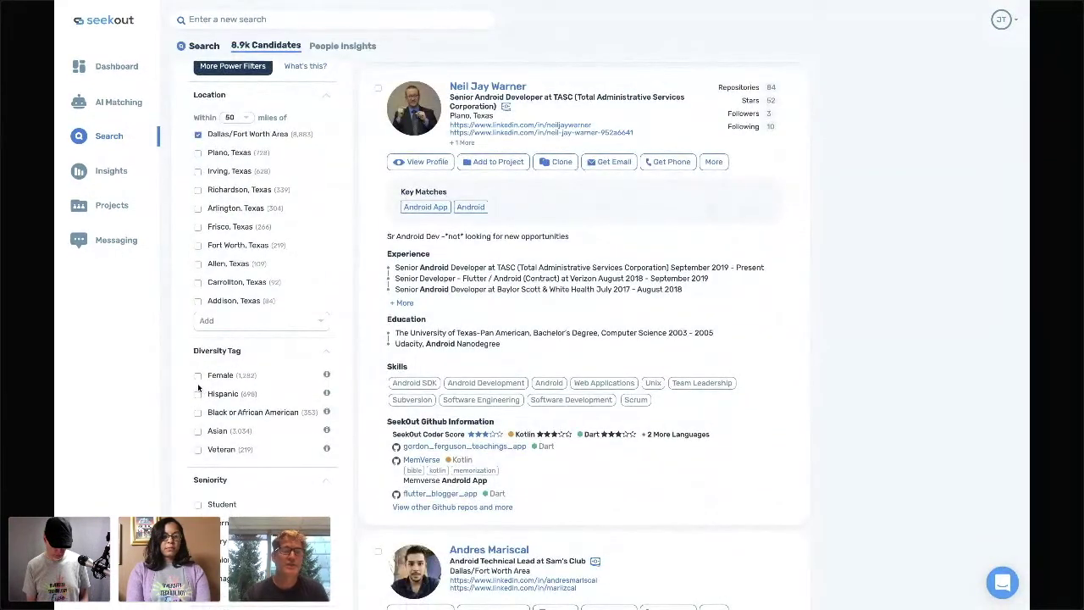
pyautogui.click(197, 393)
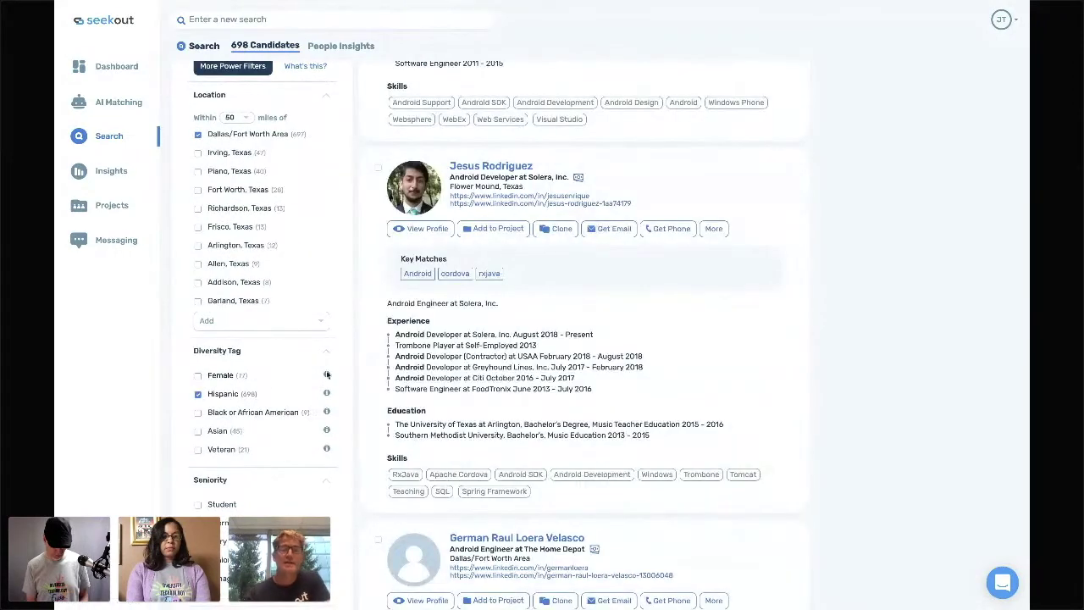
pyautogui.scroll(5, 375, 365)
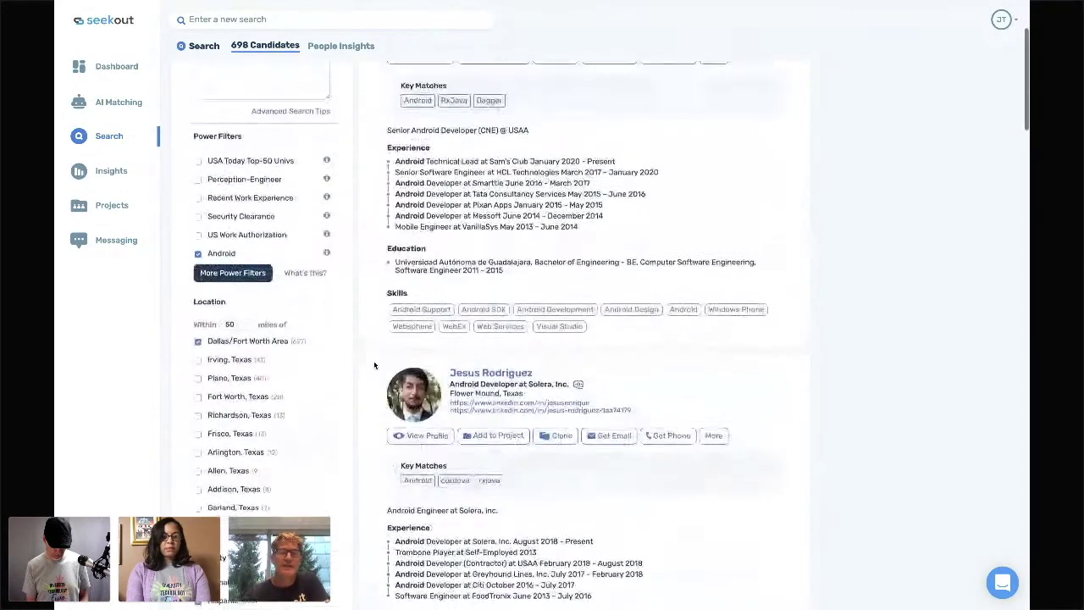
pyautogui.scroll(-5, 375, 365)
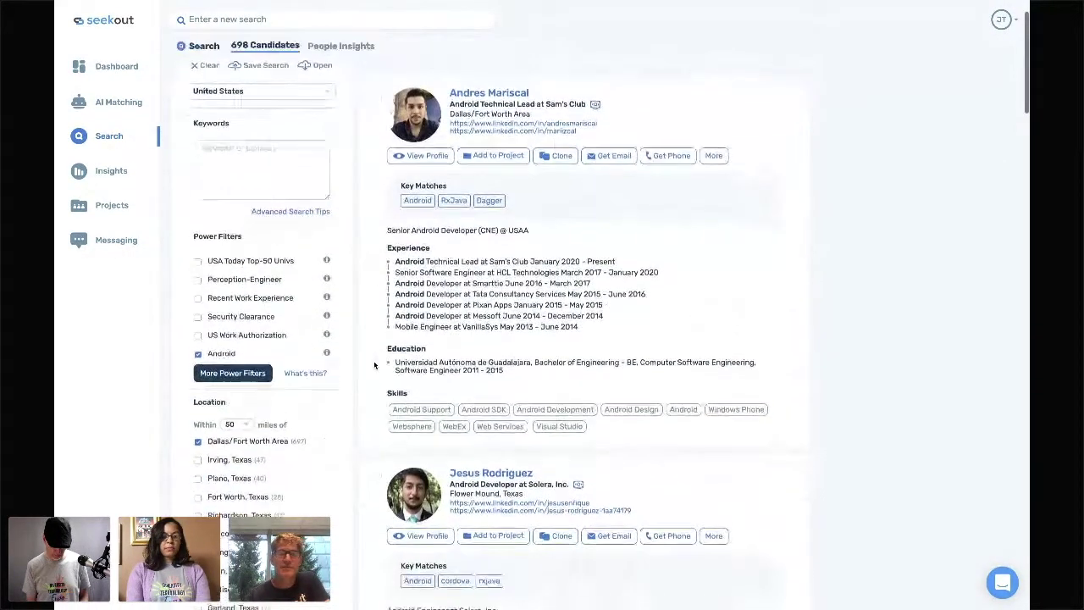
pyautogui.scroll(-6, 374, 365)
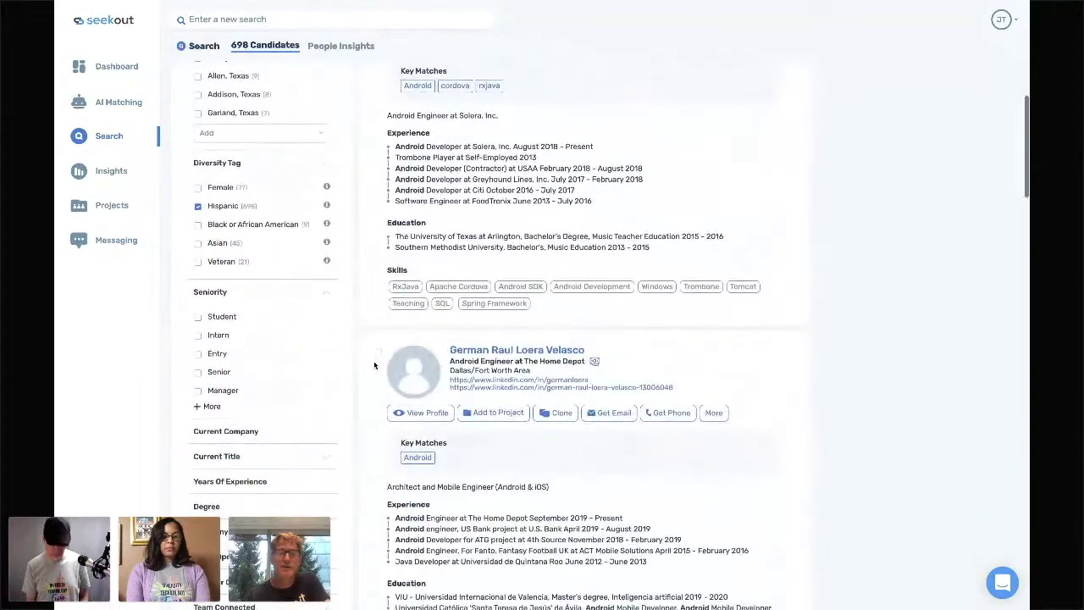
pyautogui.scroll(4, 374, 365)
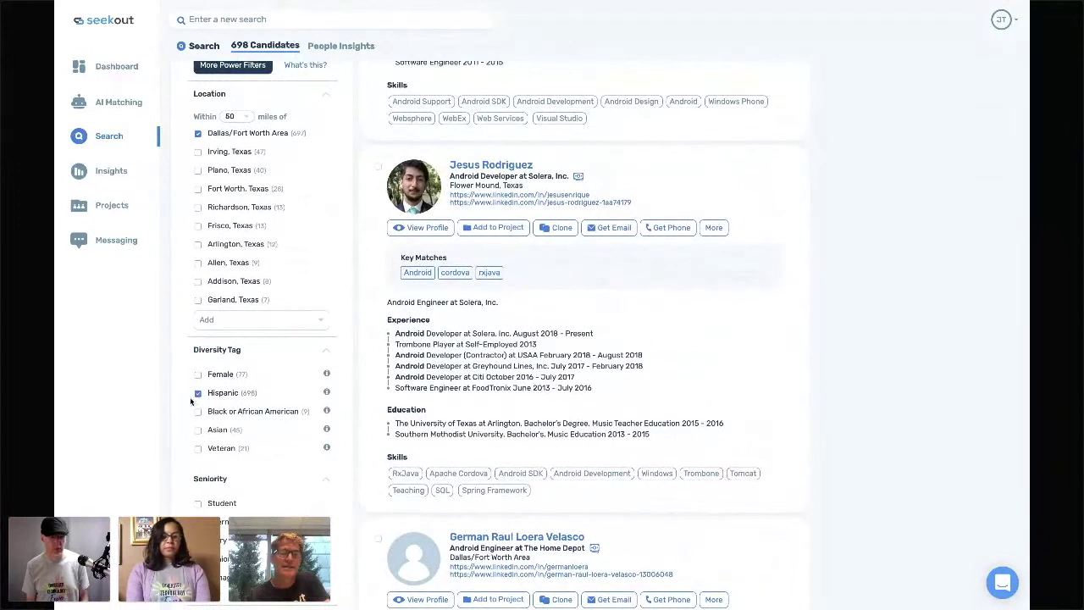
# Step: Replace the Hispanic diversity tag with Black or African American and turn on Blind Hiring Mode for the candidate list
pyautogui.click(198, 412)
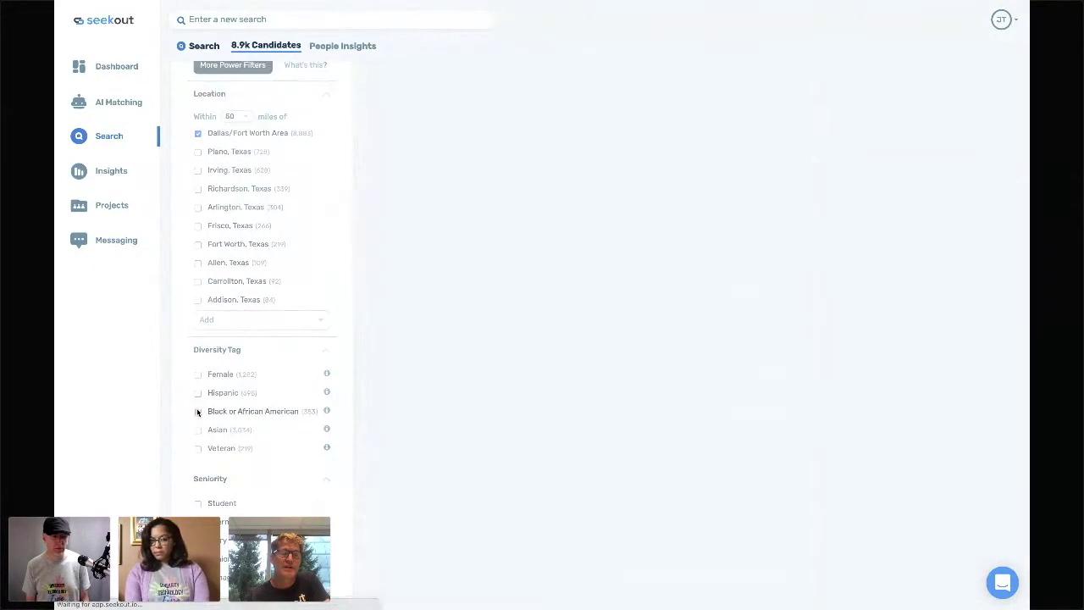
pyautogui.scroll(5, 405, 391)
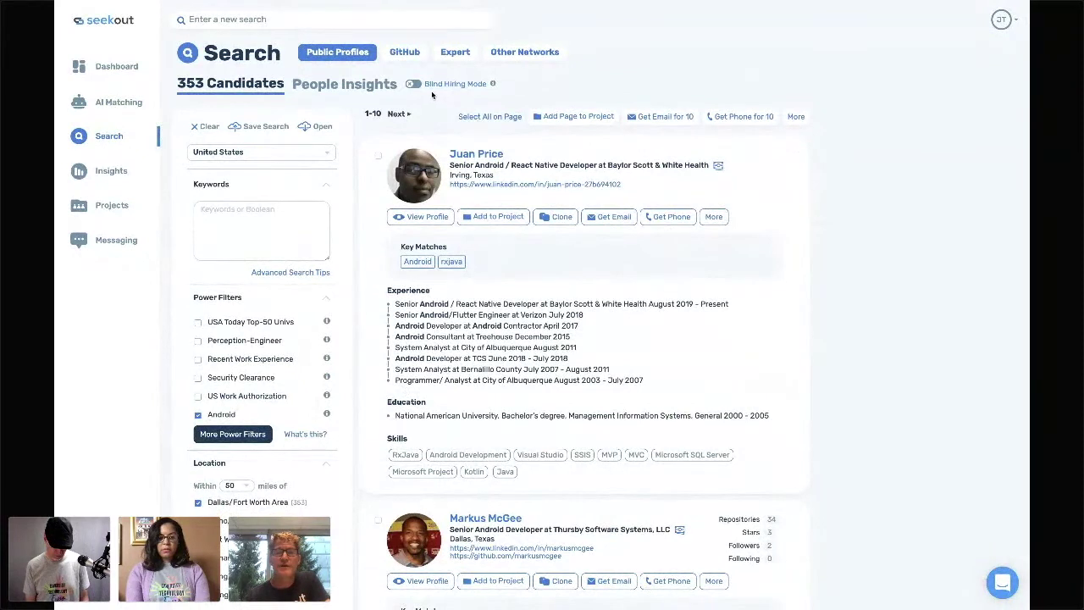
pyautogui.click(414, 84)
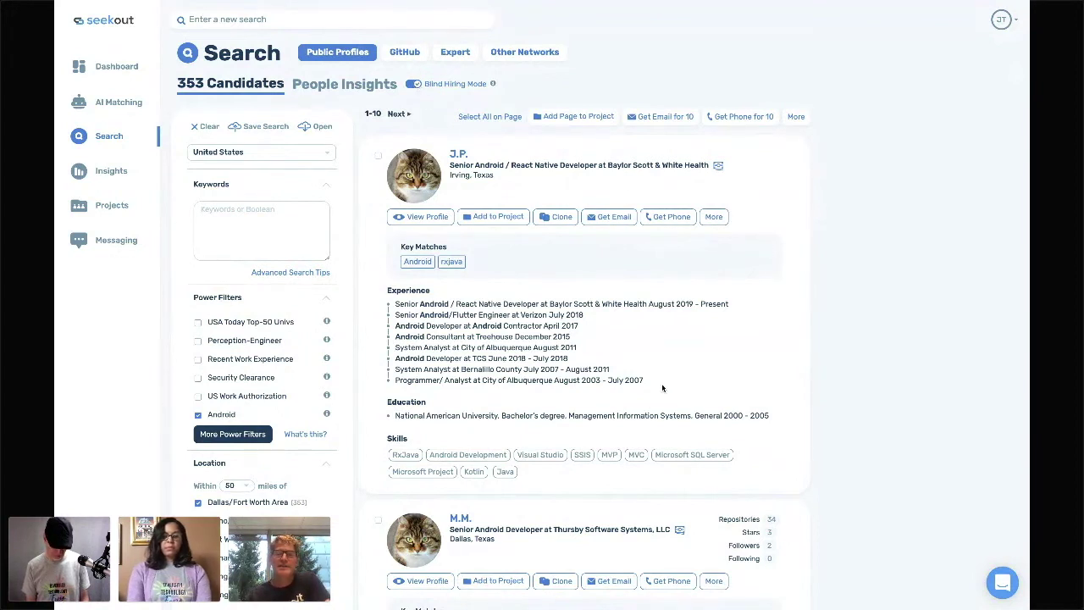
pyautogui.scroll(-1, 662, 383)
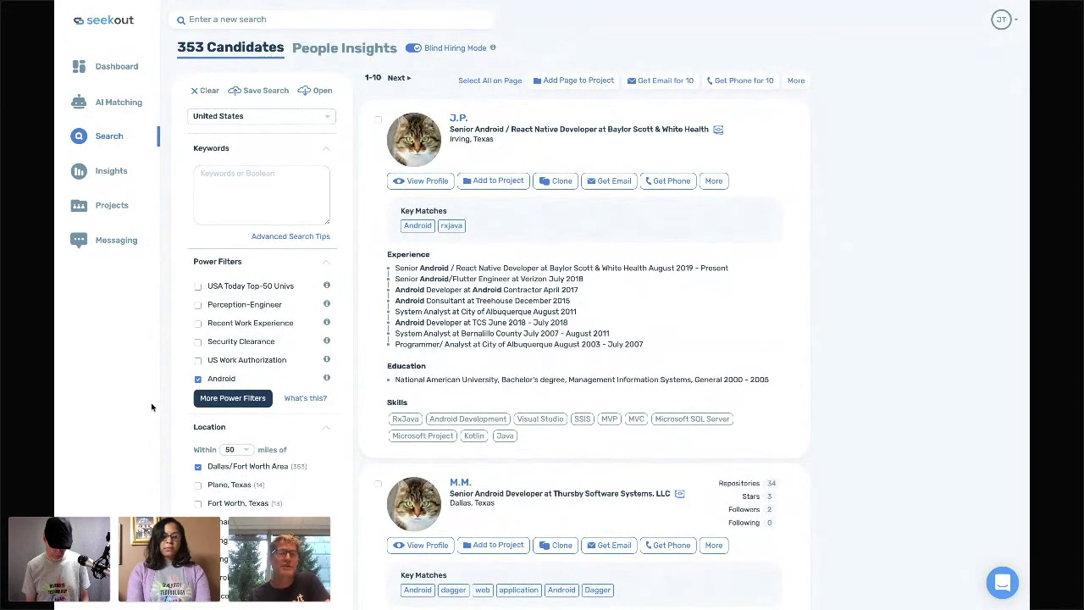
pyautogui.scroll(1, 173, 377)
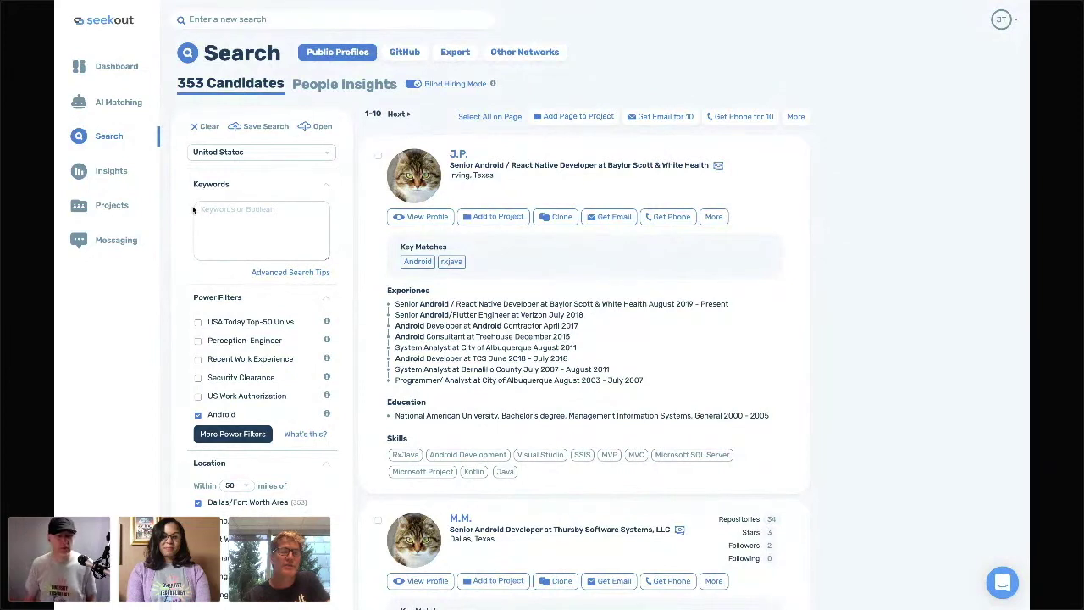
# Step: Generate people insights about the company Wells Fargo in the United States
pyautogui.click(110, 171)
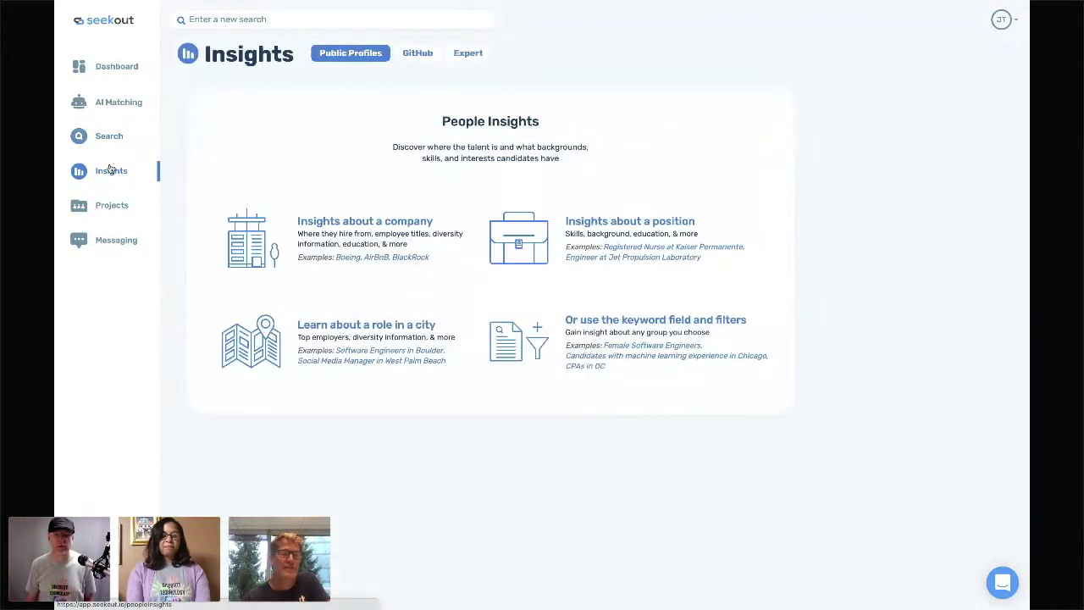
pyautogui.click(333, 222)
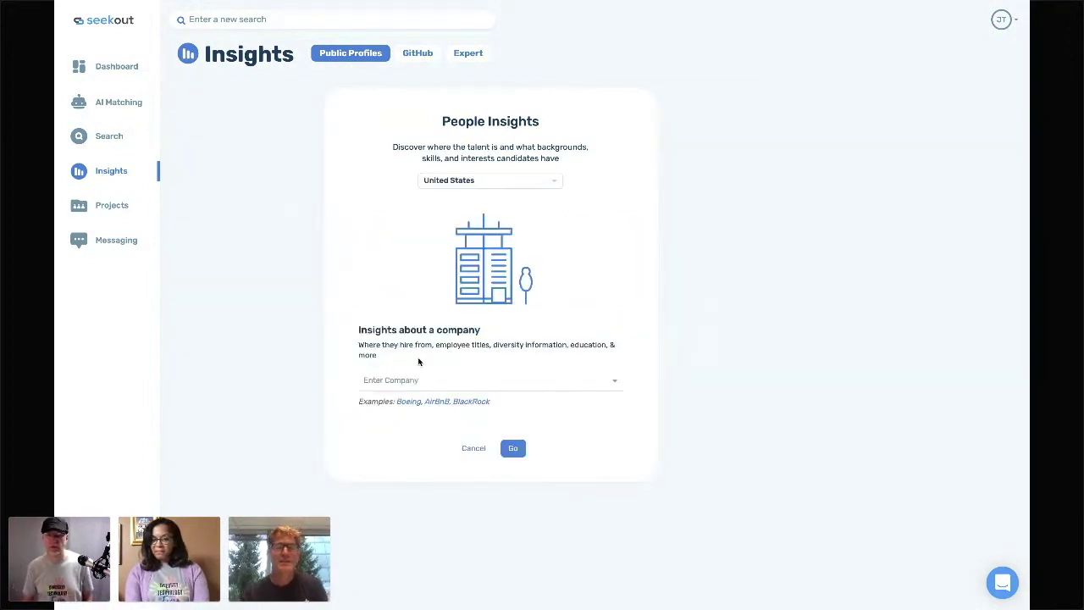
pyautogui.click(409, 386)
pyautogui.write('wells f')
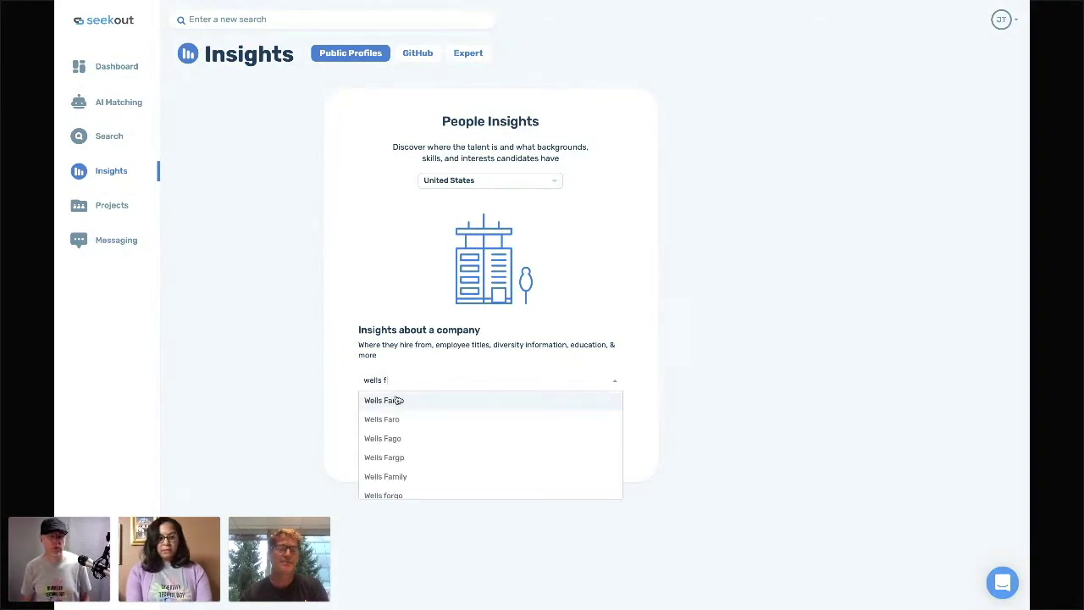
pyautogui.click(397, 400)
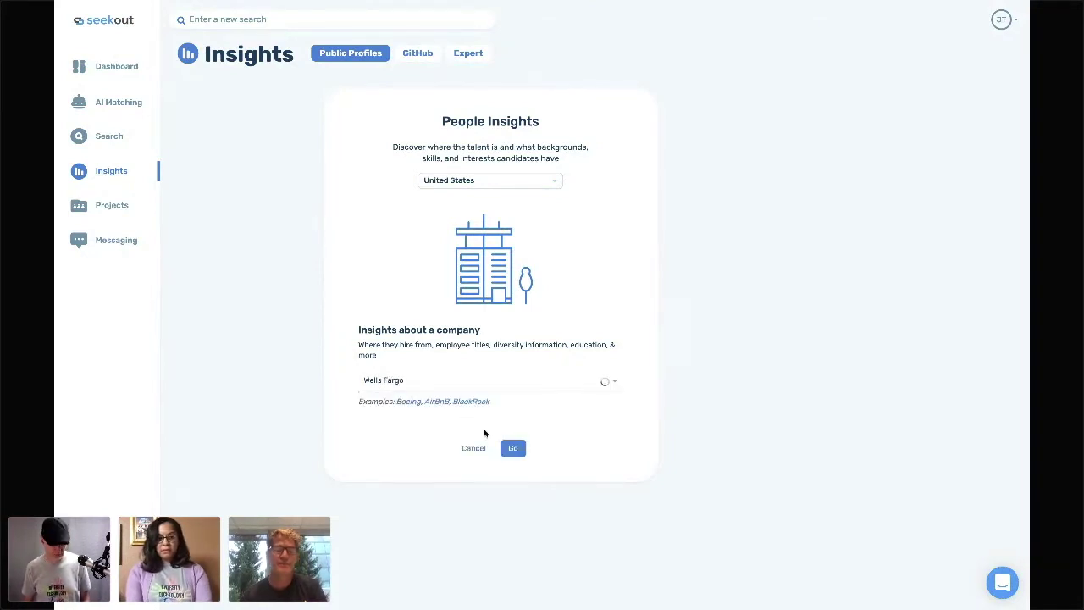
pyautogui.click(512, 447)
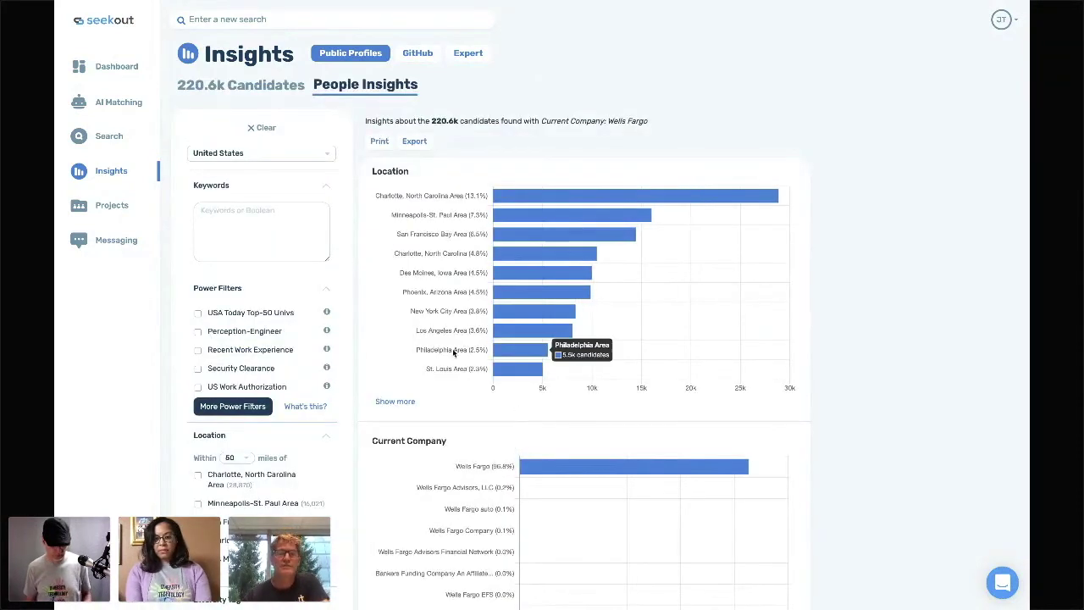
# Step: Examine the diversity tag breakdown of Wells Fargo's employees, including the African American group
pyautogui.scroll(-12, 448, 357)
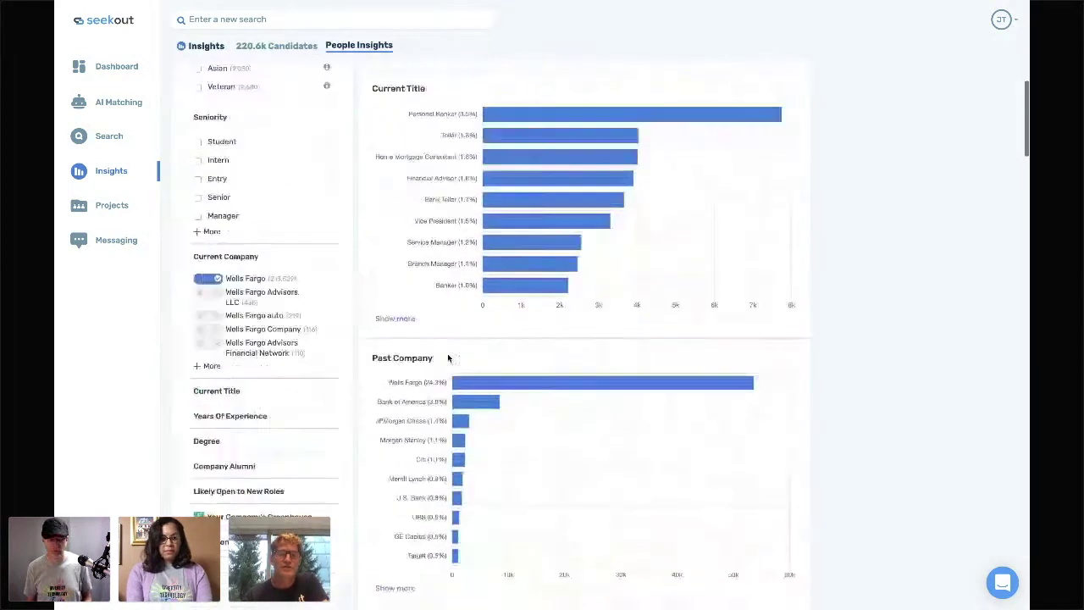
pyautogui.scroll(-7, 448, 357)
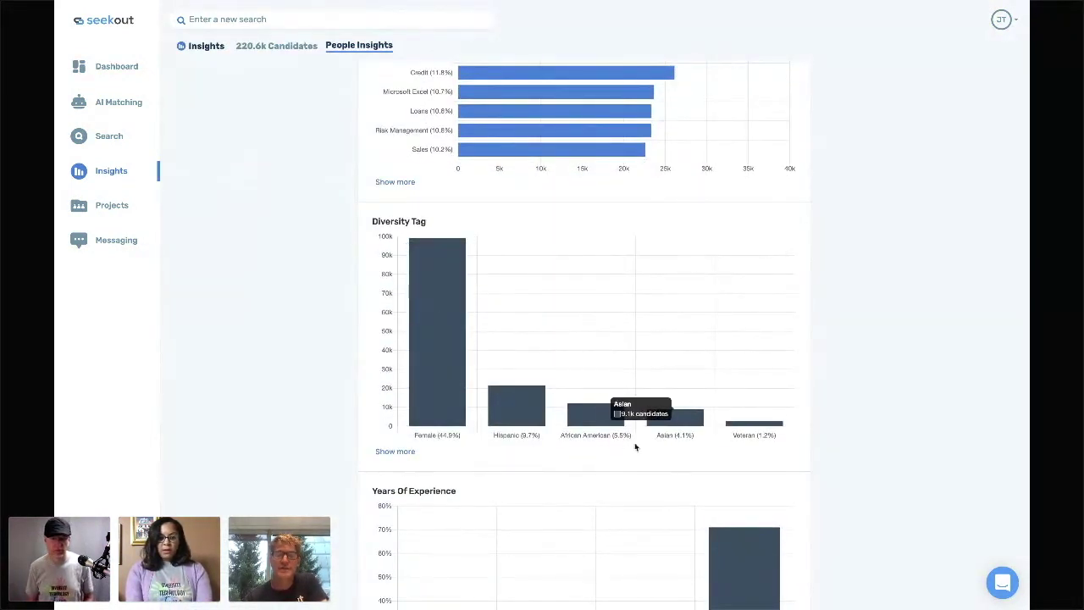
pyautogui.moveTo(619, 438)
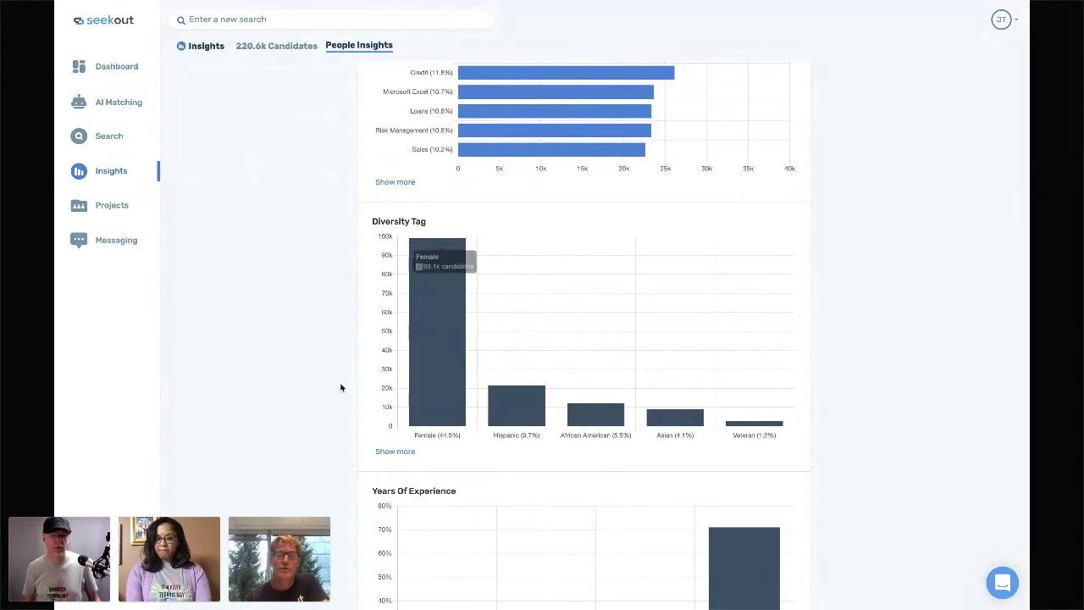
# Step: Expand the seniority levels, narrow the Wells Fargo insights by seniority and examine the resulting diversity tag breakdown
pyautogui.scroll(8, 318, 351)
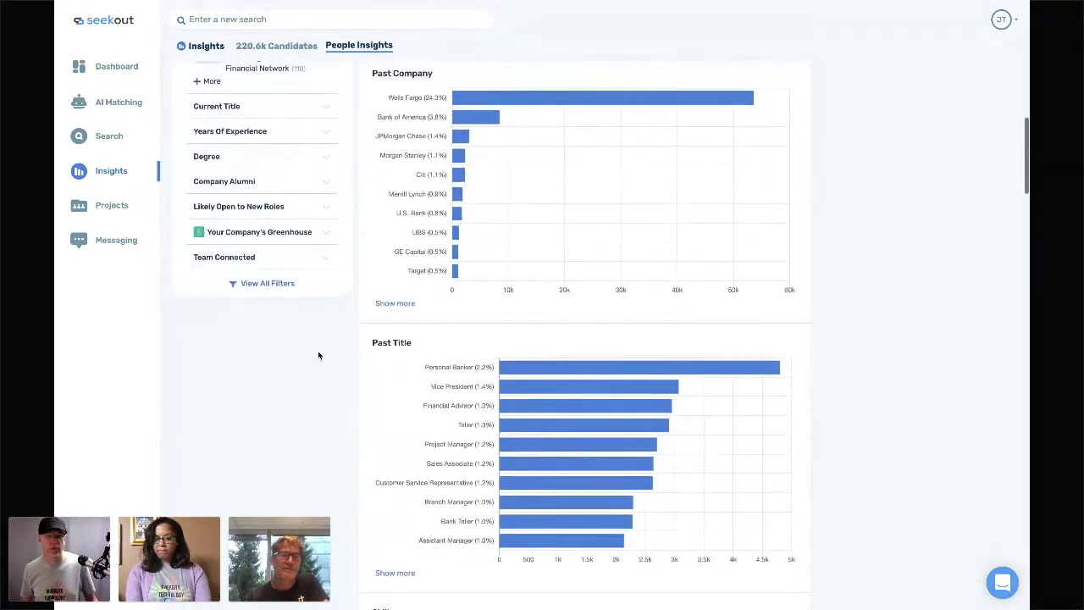
pyautogui.scroll(3, 291, 242)
pyautogui.scroll(3, 291, 243)
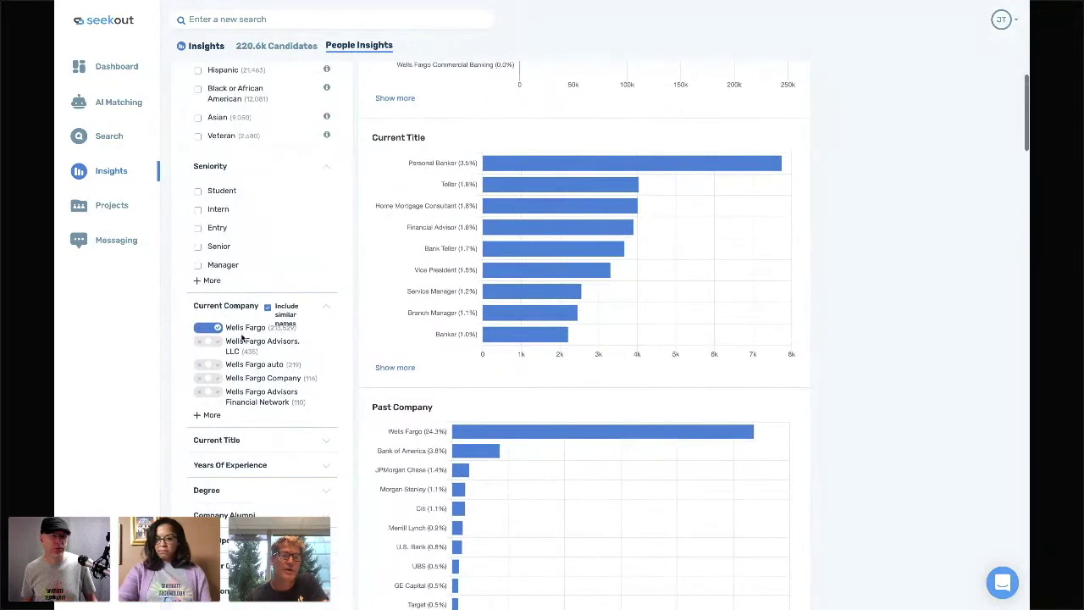
pyautogui.click(210, 281)
pyautogui.scroll(-15, 353, 376)
pyautogui.scroll(-3, 354, 380)
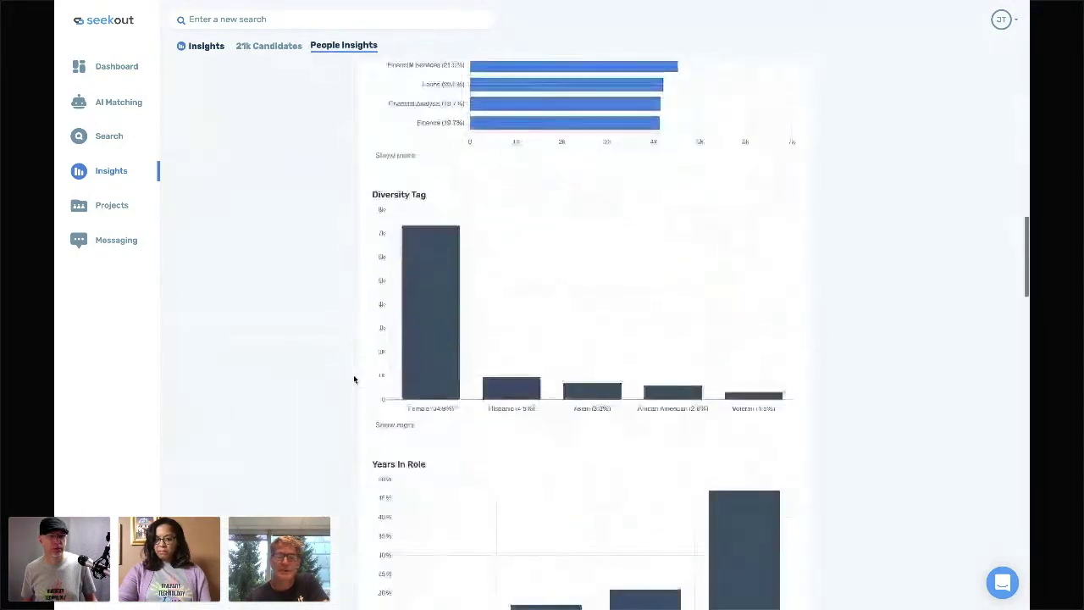
pyautogui.moveTo(693, 409)
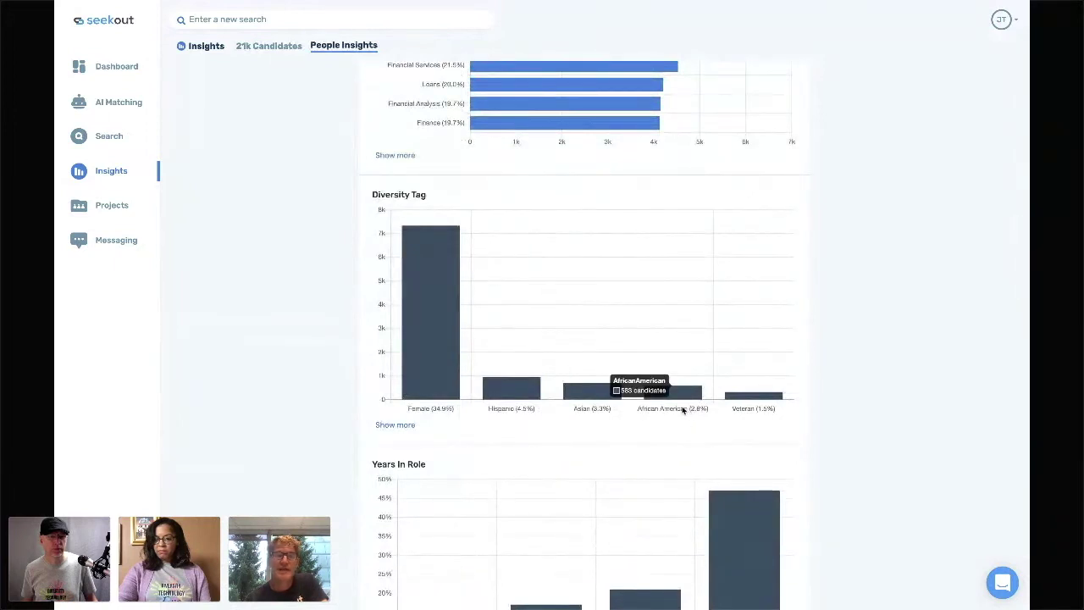
# Step: Start a new company insight and generate people insights about JPMorgan Chase in the United States
pyautogui.click(130, 180)
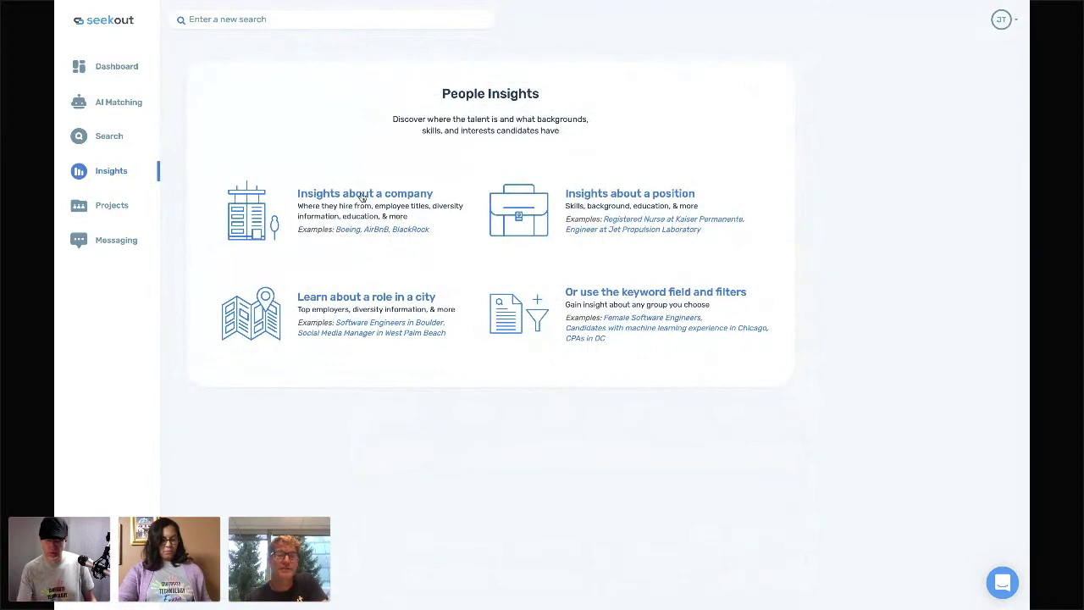
pyautogui.click(365, 196)
pyautogui.click(418, 352)
pyautogui.write('jp')
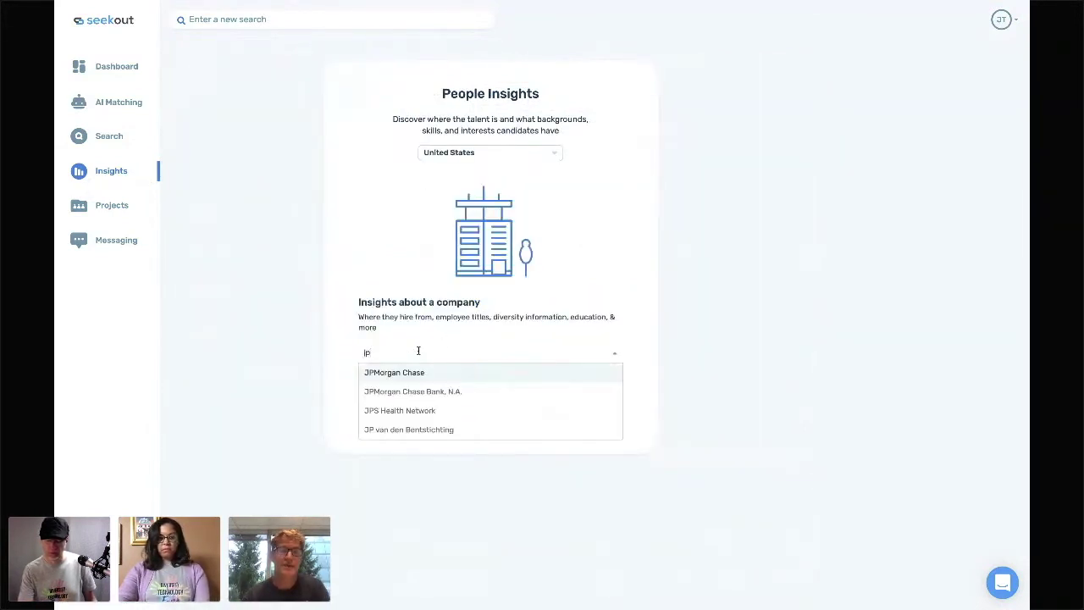
pyautogui.click(426, 373)
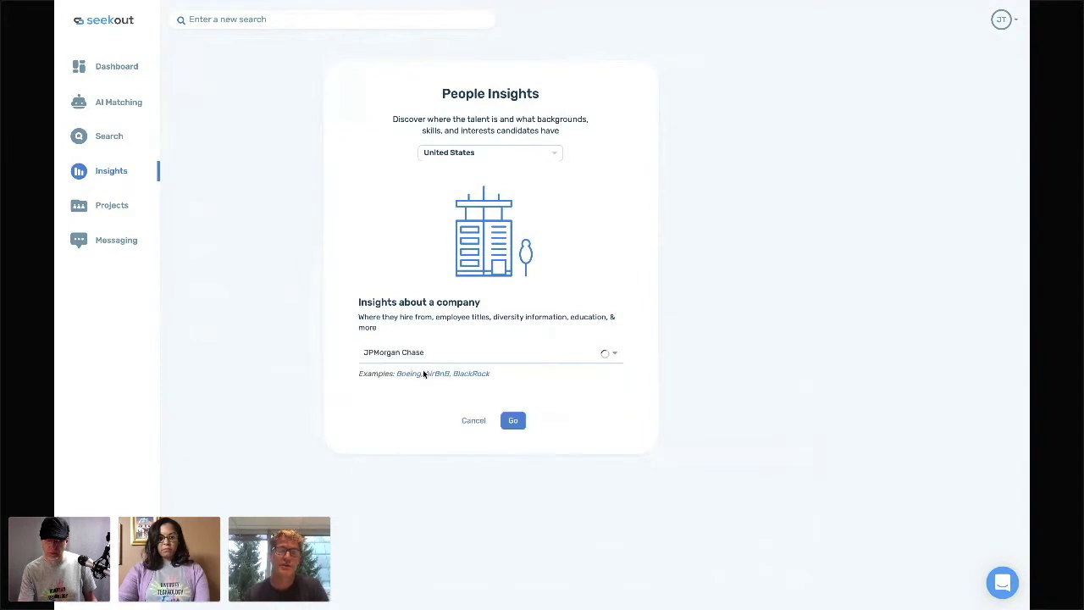
pyautogui.click(512, 419)
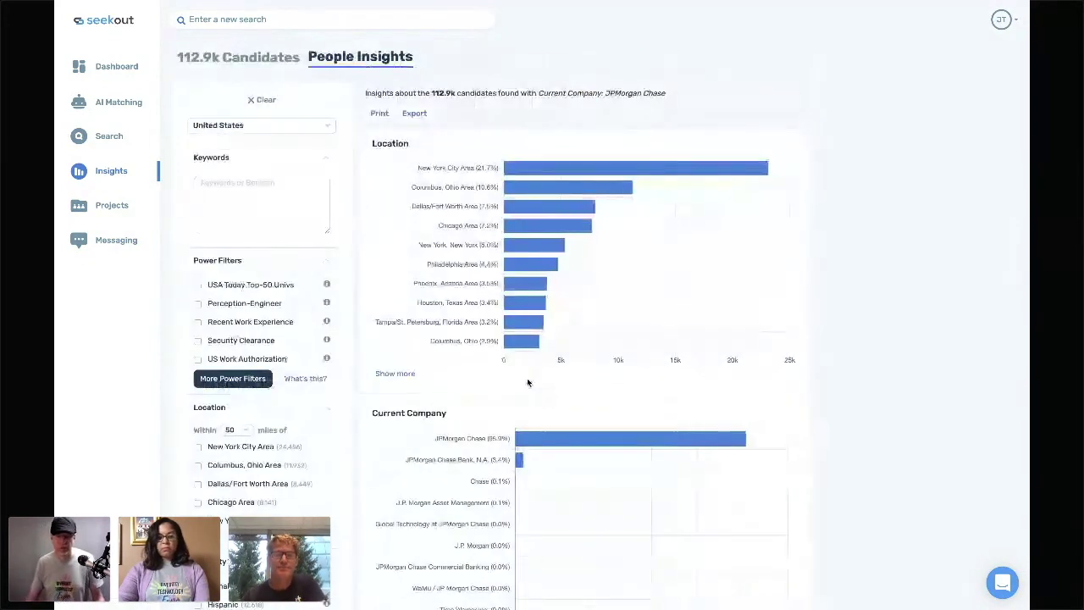
# Step: Examine the diversity tag breakdown of JPMorgan Chase's employees, including the African American group
pyautogui.scroll(-15, 443, 412)
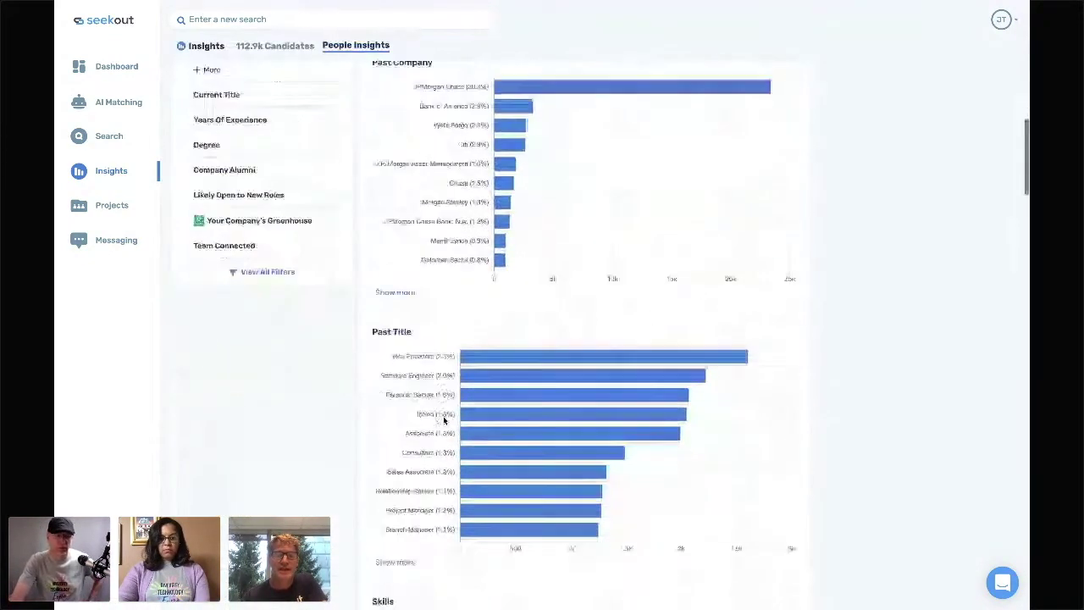
pyautogui.scroll(-5, 443, 418)
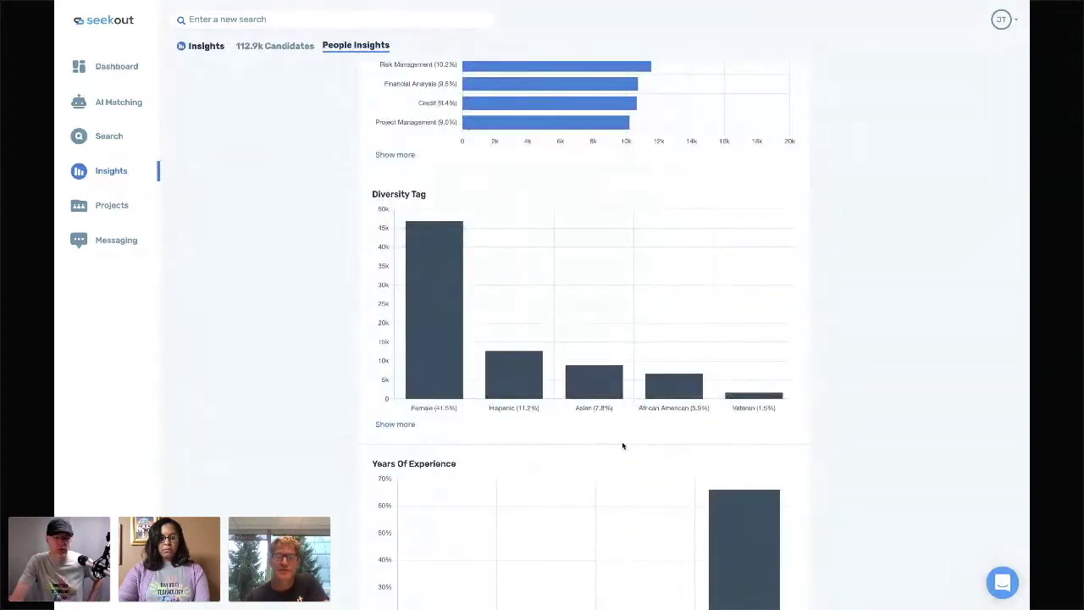
pyautogui.moveTo(678, 412)
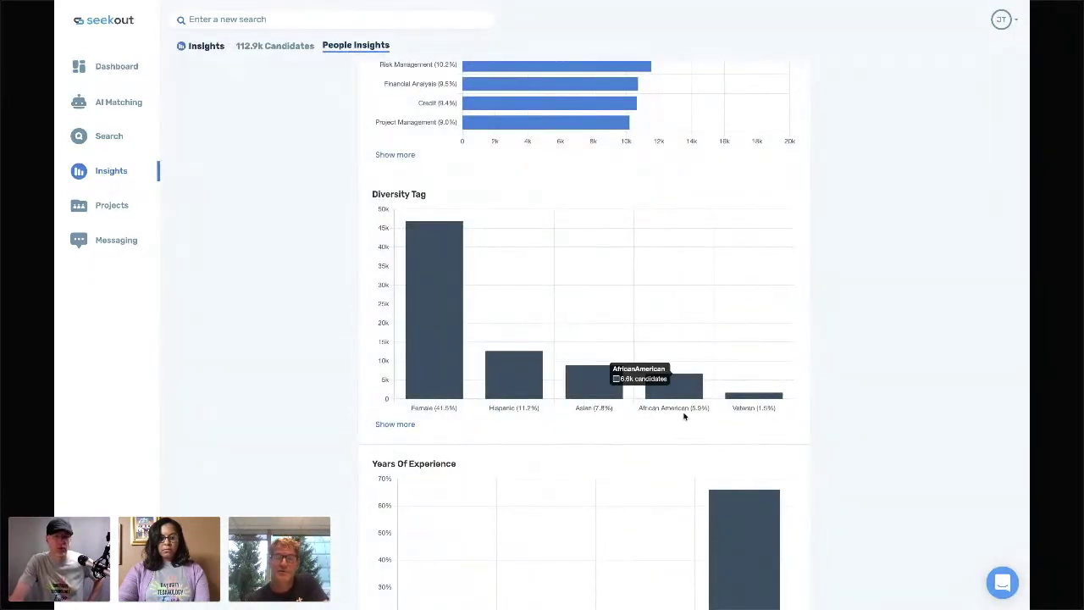
# Step: Limit the JPMorgan Chase insights to Executive seniority and examine the diversity tag breakdown for that level
pyautogui.scroll(2, 247, 308)
pyautogui.scroll(10, 245, 308)
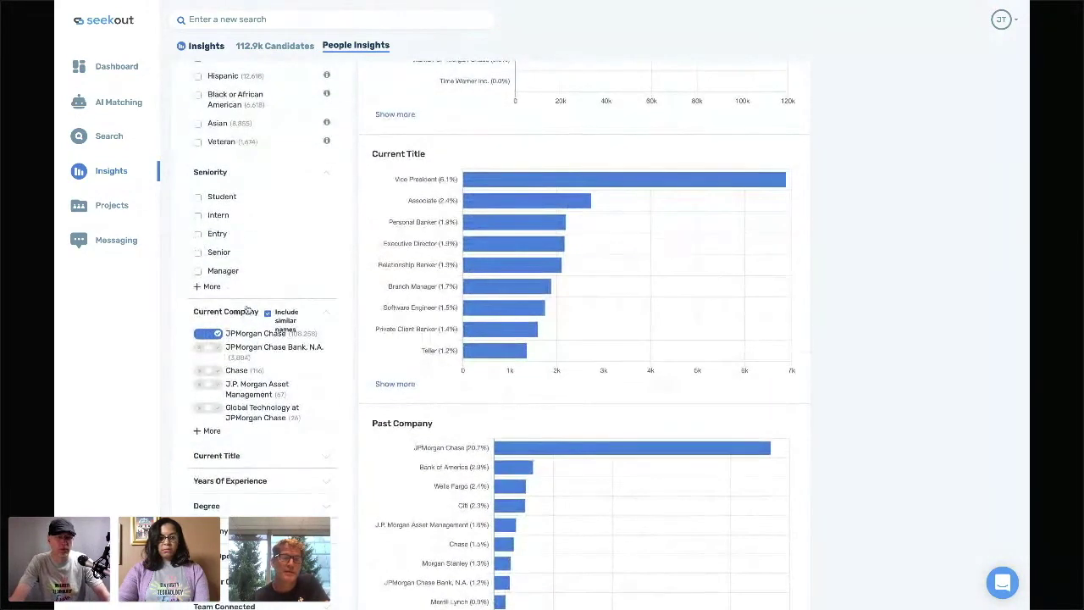
pyautogui.click(210, 300)
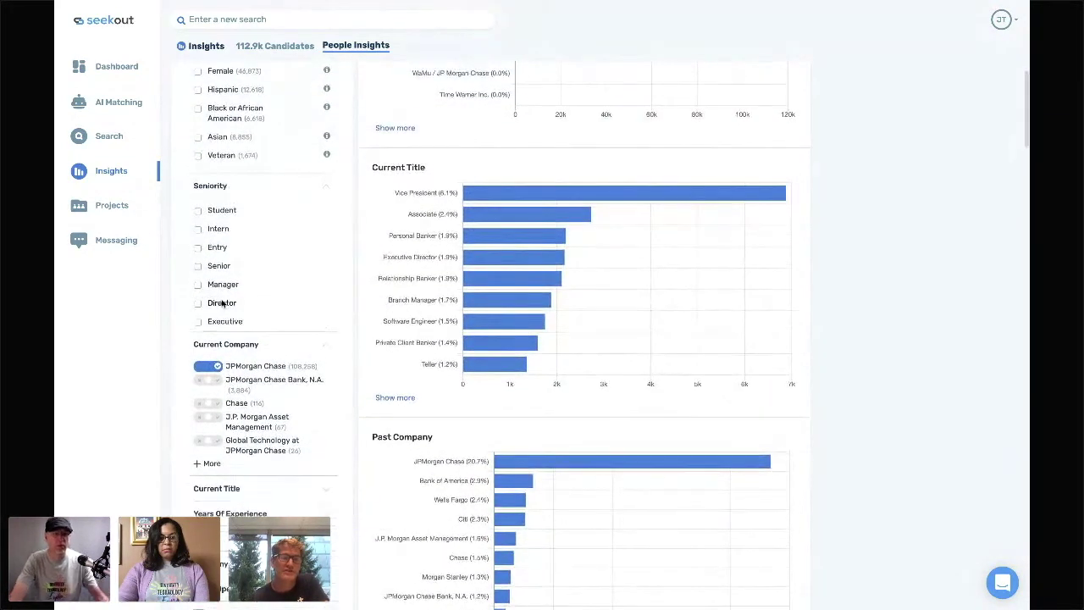
pyautogui.click(198, 322)
pyautogui.scroll(-12, 359, 360)
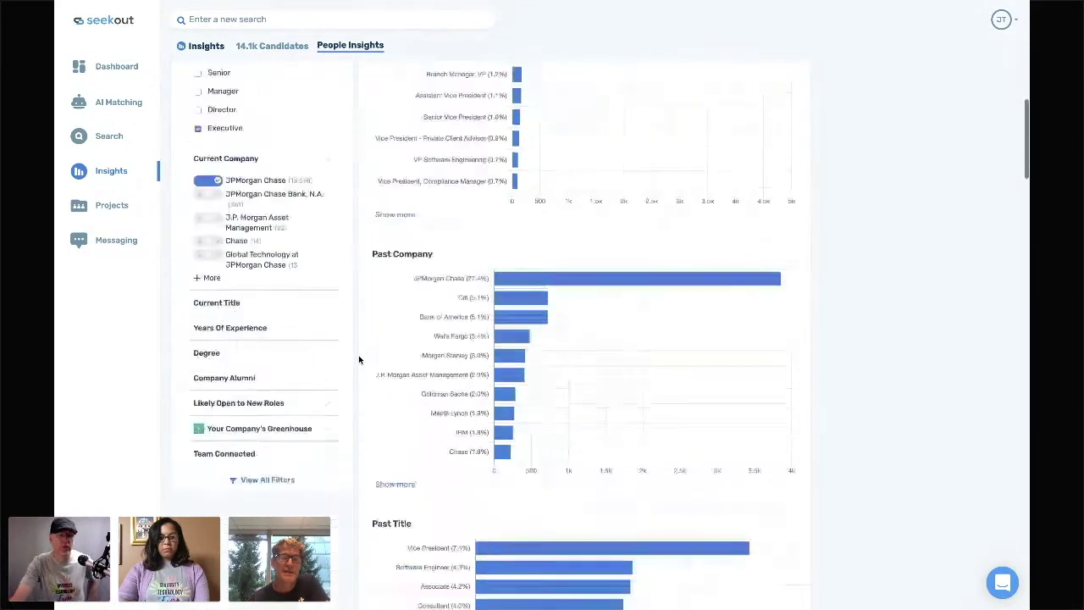
pyautogui.moveTo(522, 416)
pyautogui.moveTo(693, 453)
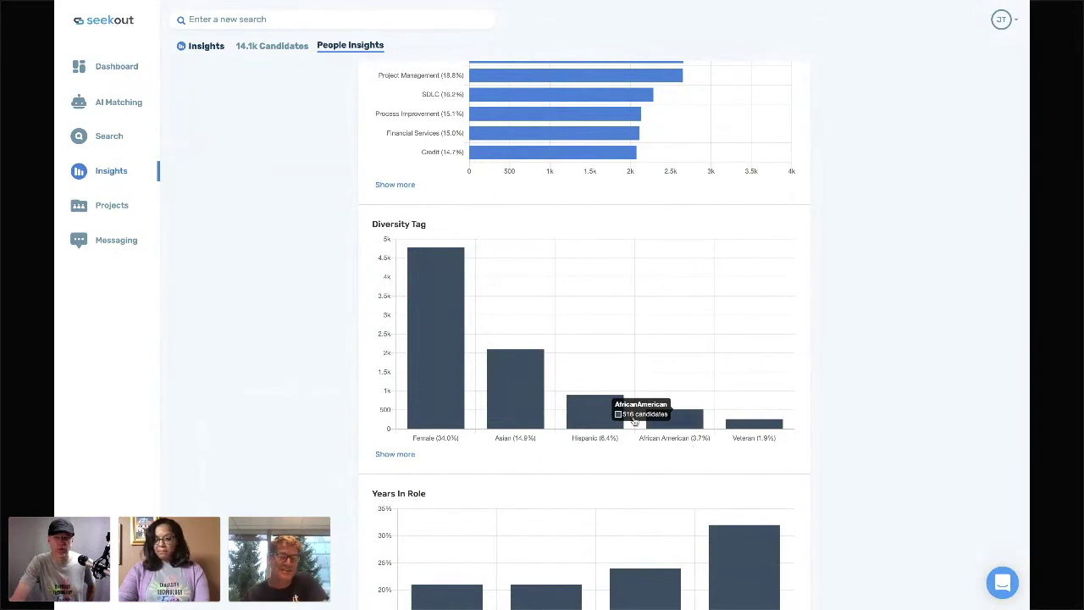
pyautogui.moveTo(618, 417)
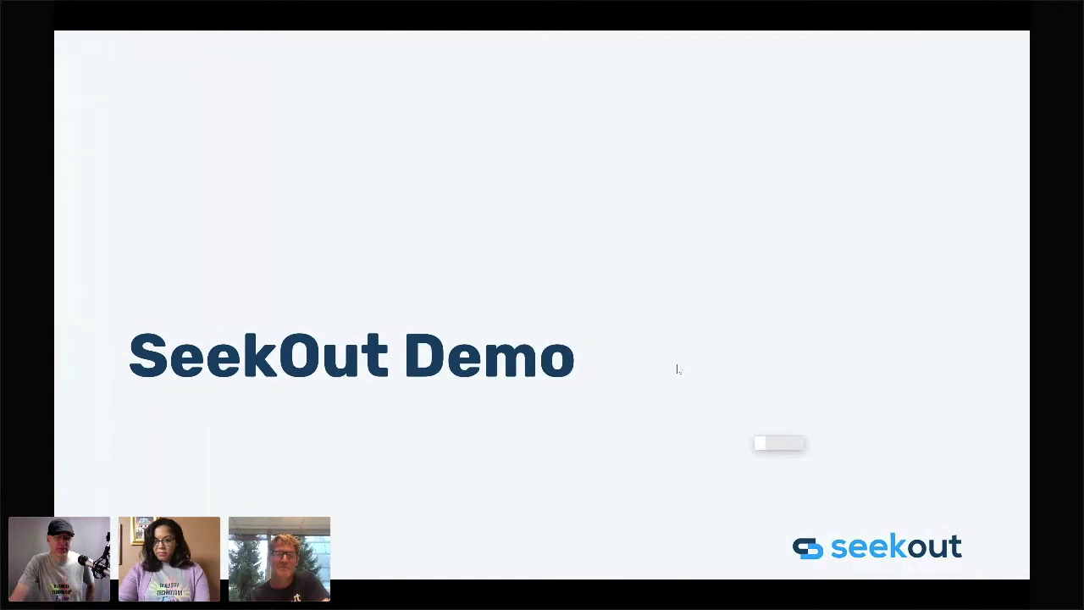
pyautogui.press('Right')
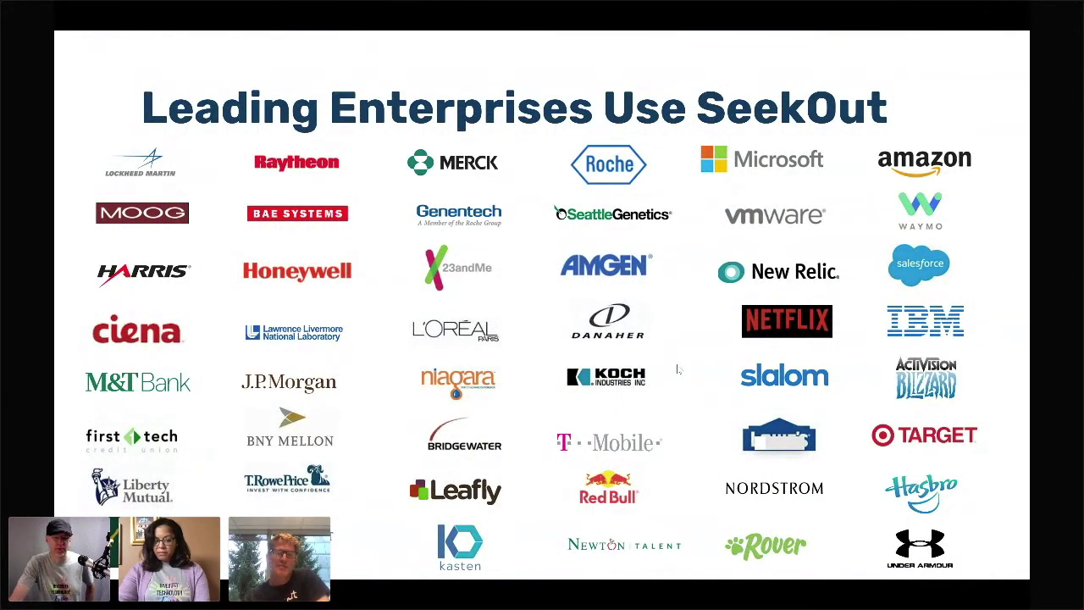
pyautogui.press('Right')
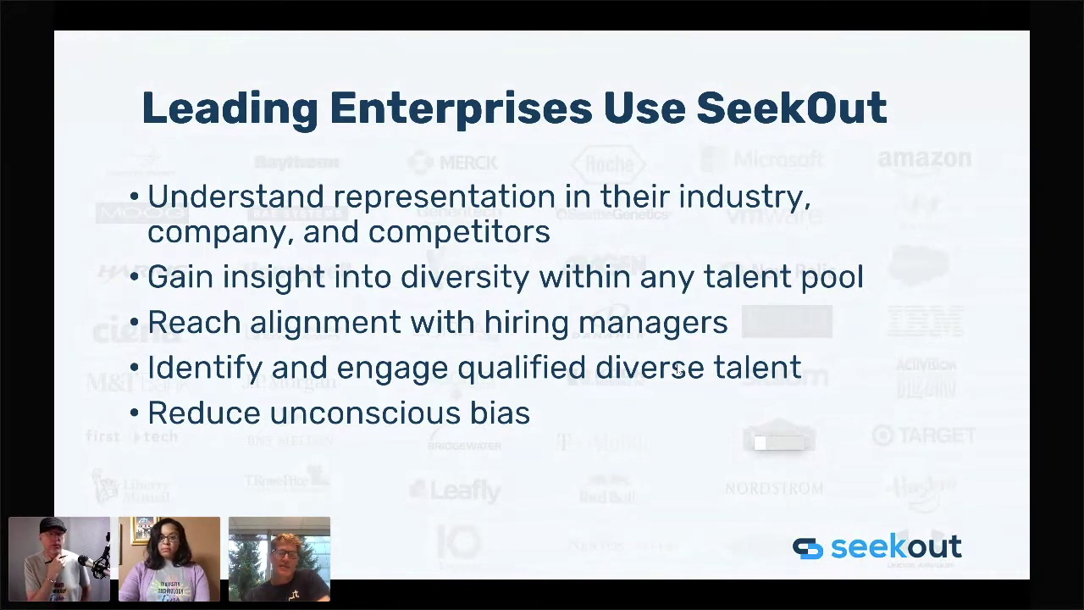
pyautogui.press('Right')
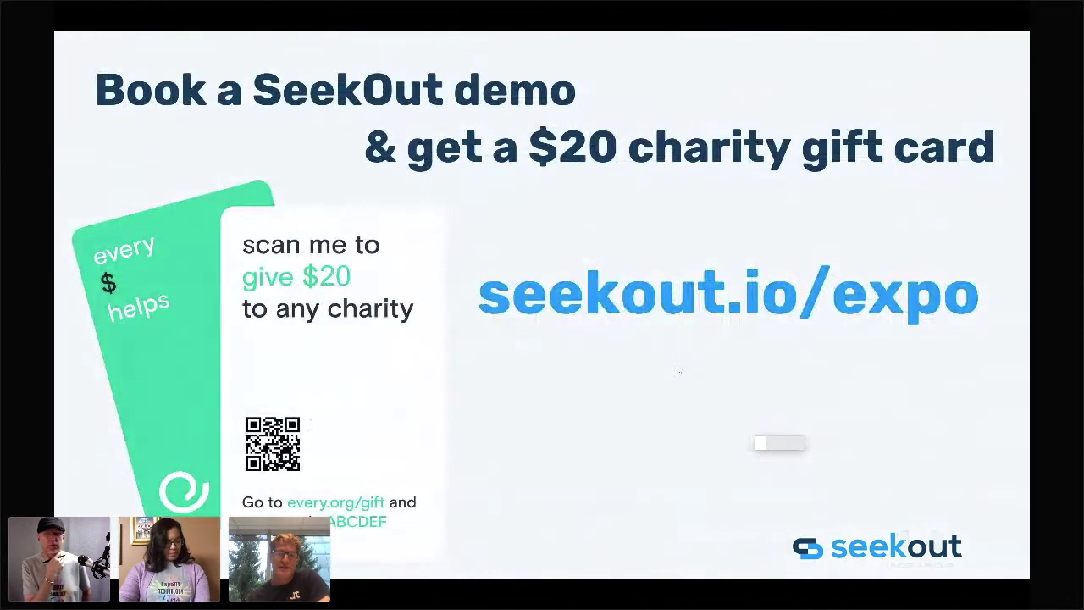